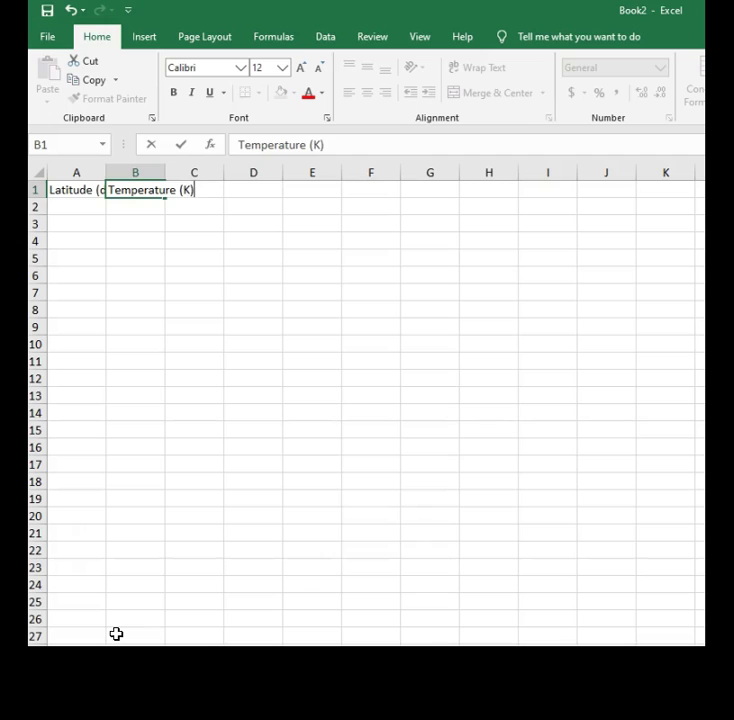
Enter the latitudes -55, -45, -35, -25 and -15 in cells A2 to A6.
{"action": "key", "text": "Left"}
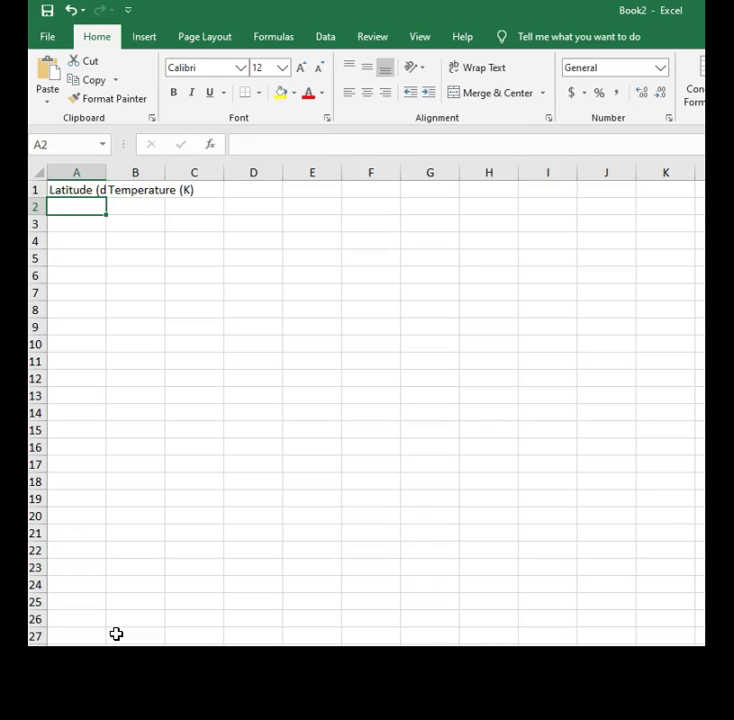
{"action": "type", "text": "-55"}
{"action": "key", "text": "Return"}
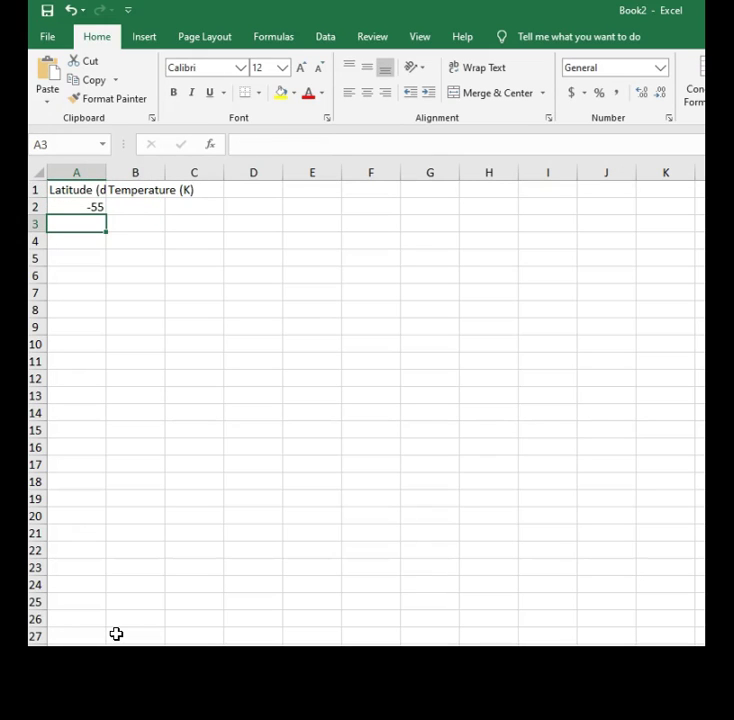
{"action": "type", "text": "-45"}
{"action": "key", "text": "Return"}
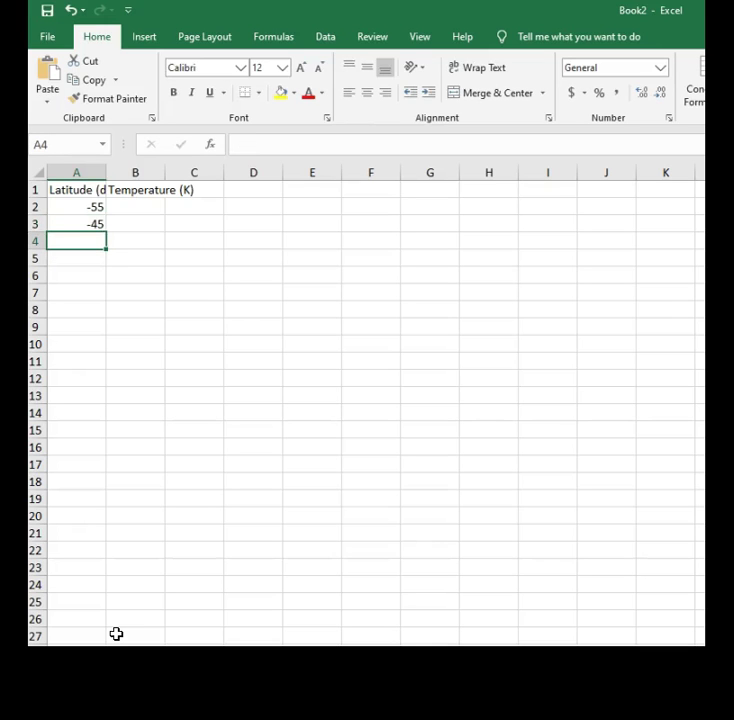
{"action": "type", "text": "-35"}
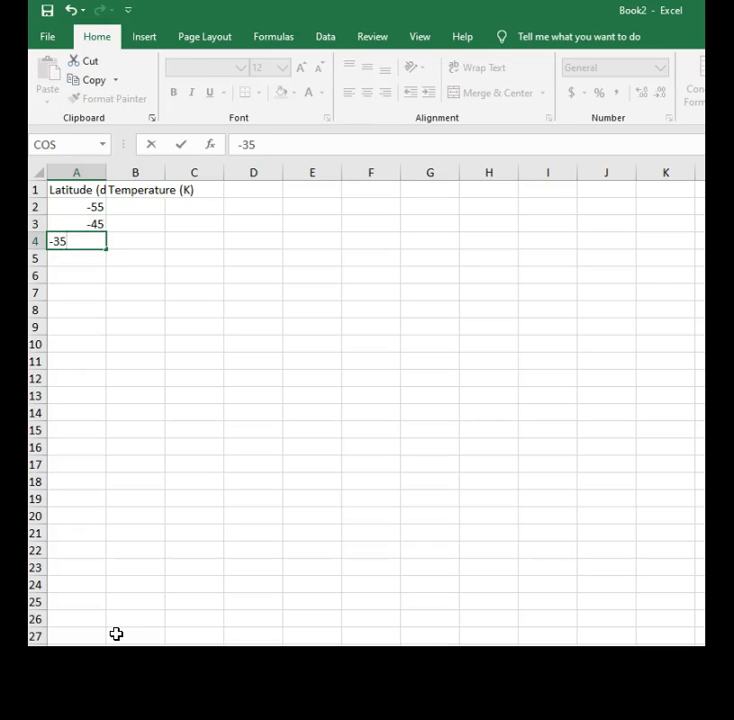
{"action": "key", "text": "Return"}
{"action": "type", "text": "-25"}
{"action": "key", "text": "Return"}
{"action": "type", "text": "-15"}
{"action": "key", "text": "Return"}
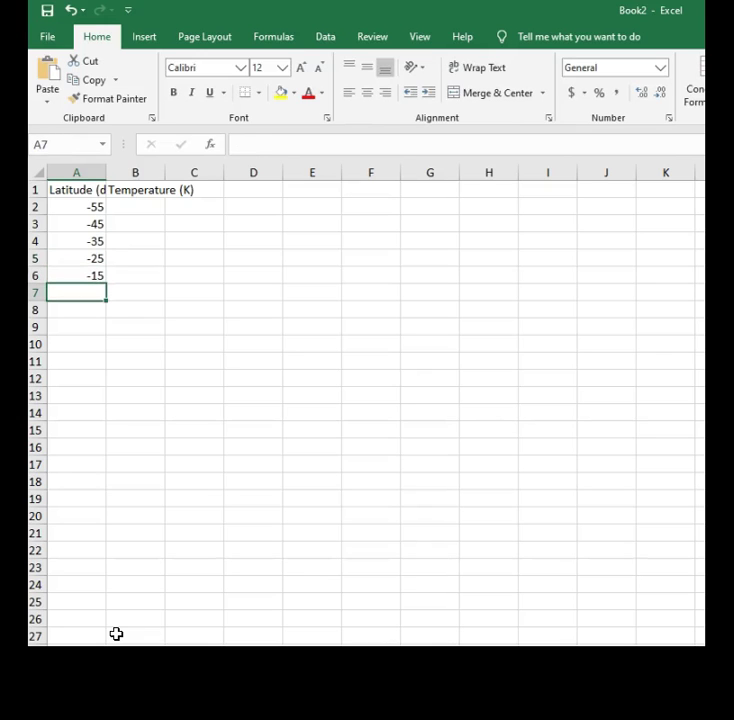
Continue the latitude column with -5, 5, 15 and 25 in cells A7 to A10.
{"action": "type", "text": "-1"}
{"action": "key", "text": "BackSpace"}
{"action": "type", "text": "5"}
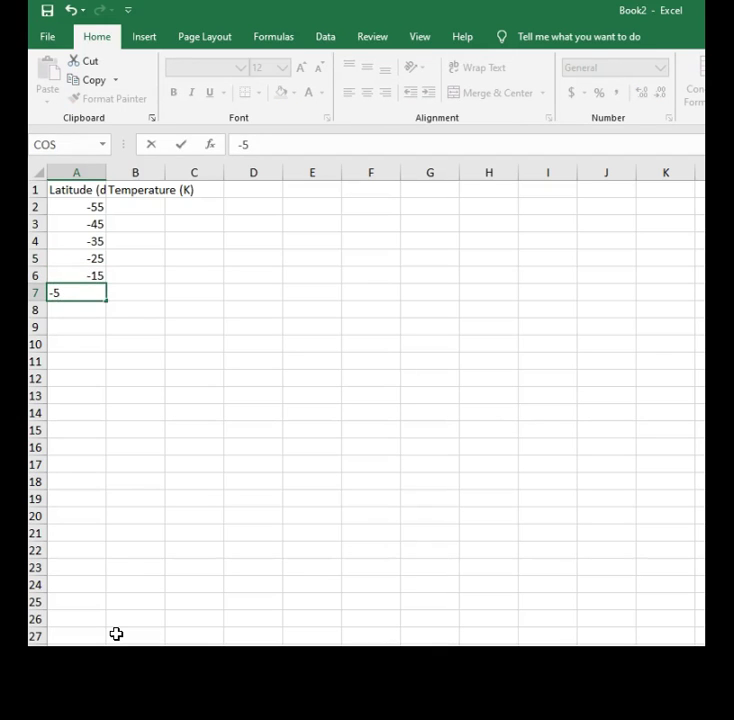
{"action": "key", "text": "Return"}
{"action": "type", "text": "5"}
{"action": "key", "text": "Return"}
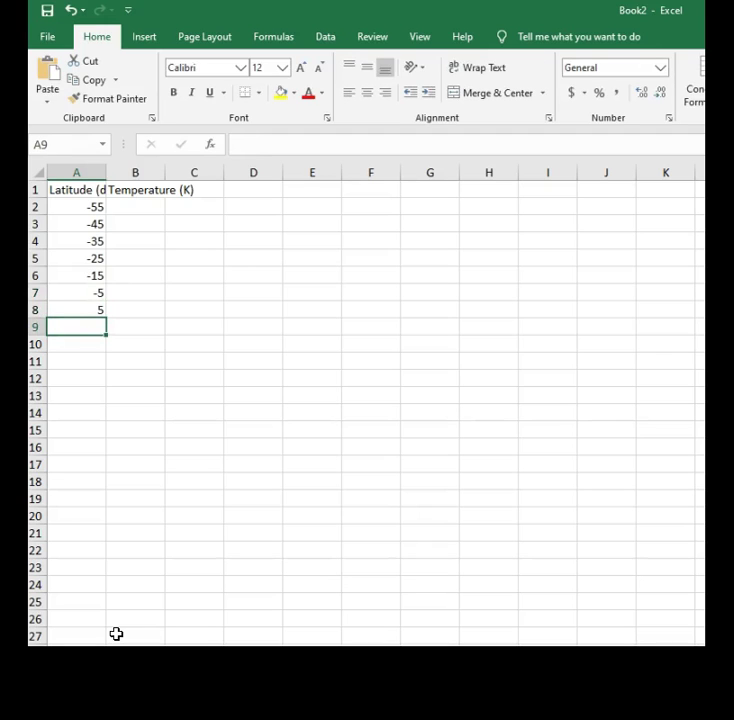
{"action": "type", "text": "15"}
{"action": "key", "text": "Return"}
{"action": "type", "text": "25"}
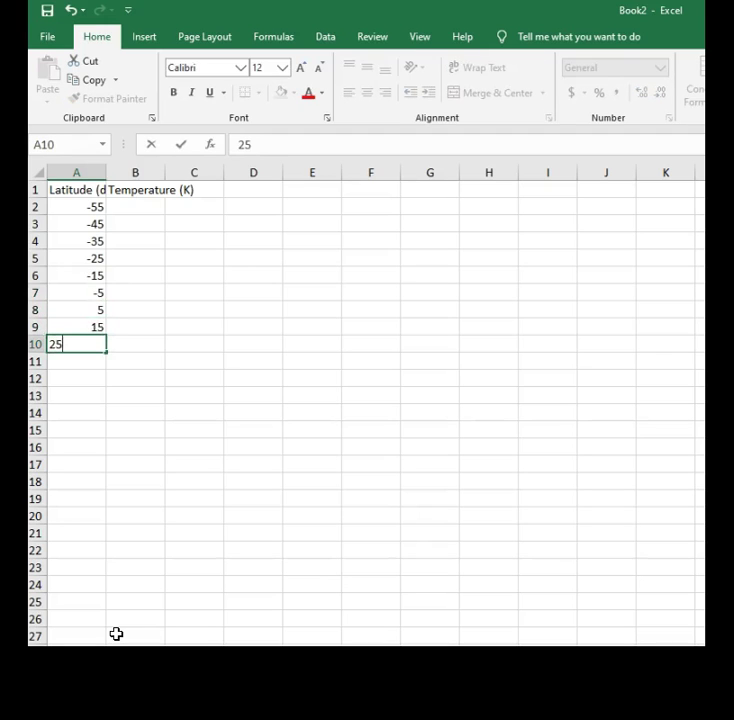
{"action": "key", "text": "Return"}
Enter the temperatures 236, 257, 271, 280, 283, 285, 280, 278 and 273 in cells B2 to B10.
{"action": "key", "text": "Right"}
{"action": "key", "text": "Up"}
{"action": "key", "text": "Up"}
{"action": "key", "text": "Up"}
{"action": "key", "text": "Up"}
{"action": "key", "text": "Up"}
{"action": "key", "text": "Up"}
{"action": "key", "text": "Up"}
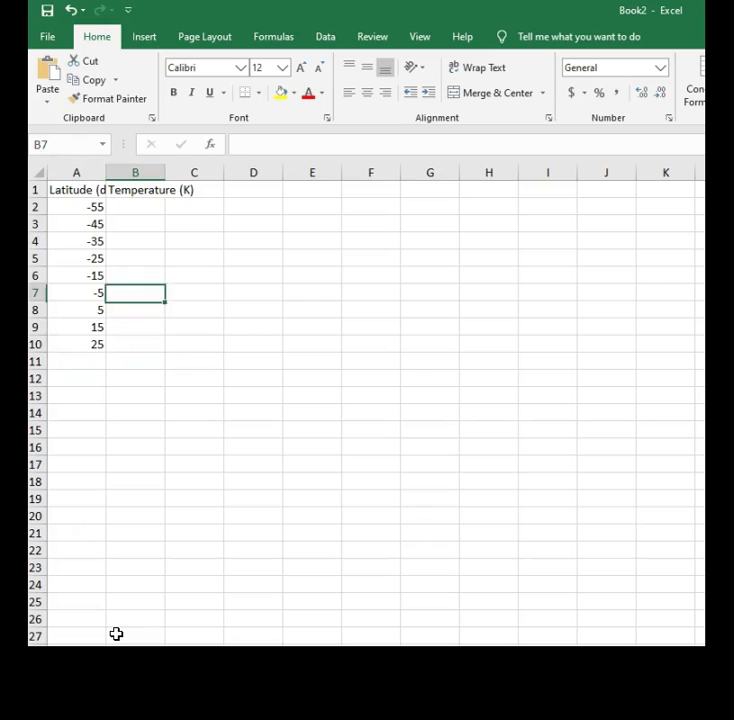
{"action": "key", "text": "Up"}
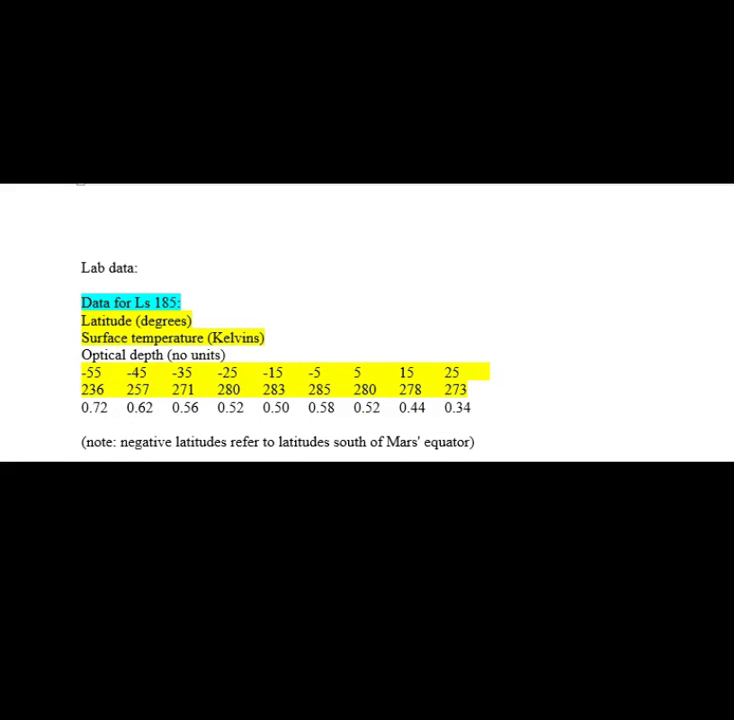
{"action": "type", "text": "236"}
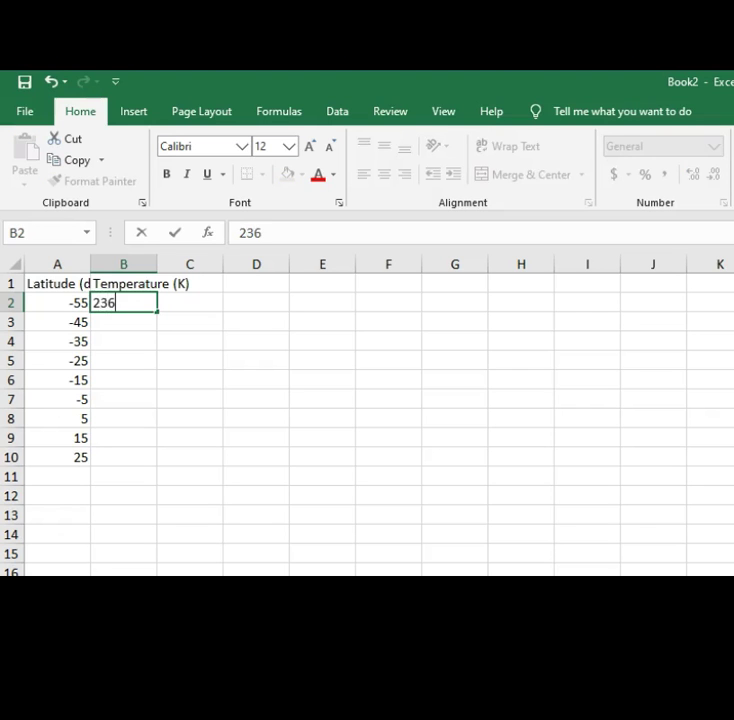
{"action": "key", "text": "Return"}
{"action": "type", "text": "257"}
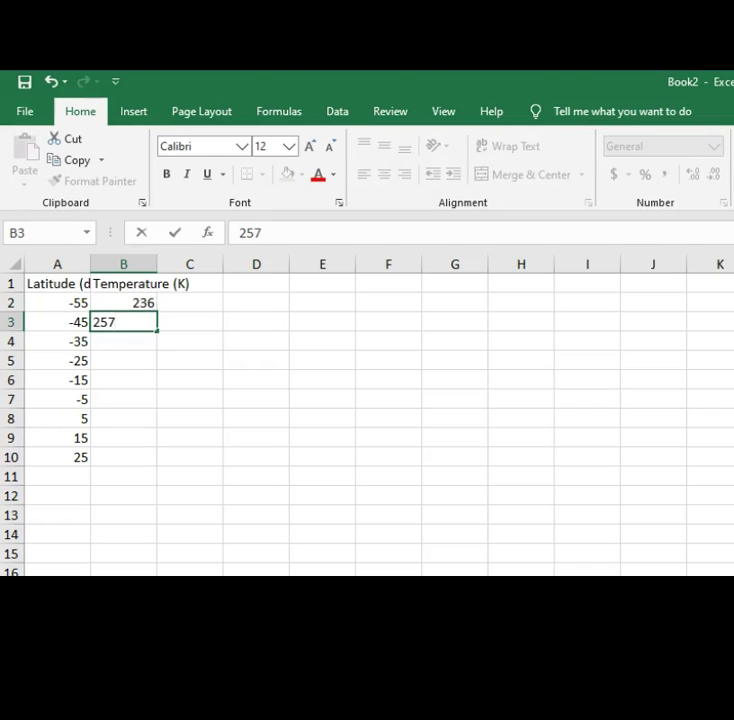
{"action": "key", "text": "Return"}
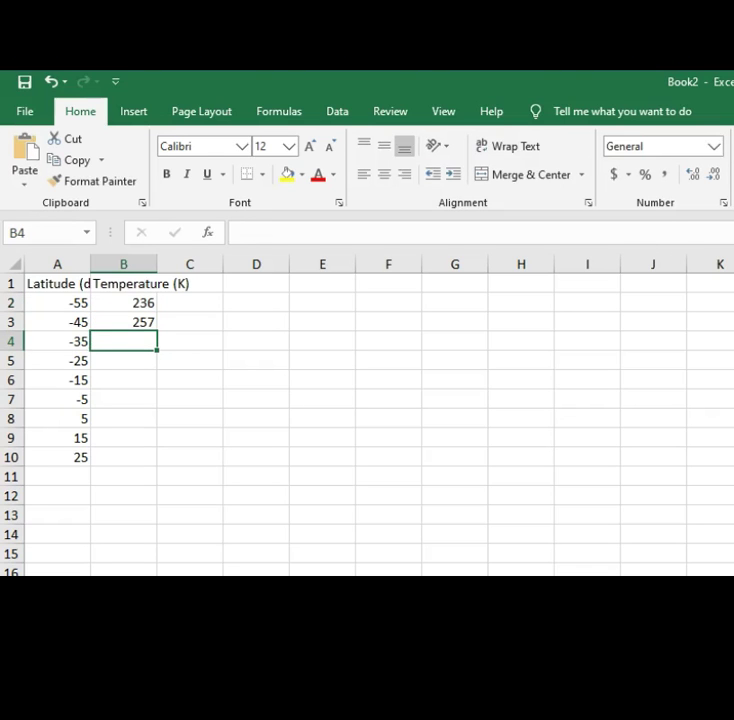
{"action": "type", "text": "271"}
{"action": "key", "text": "Return"}
{"action": "type", "text": "280"}
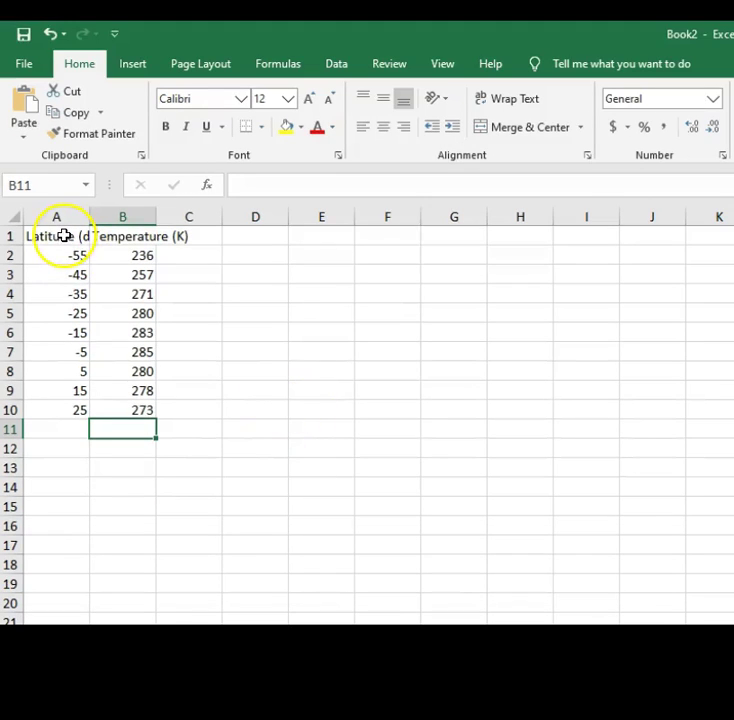
Copy the latitude and temperature table in A1:B10, headers included, and paste it into the blank Word document.
{"action": "left_click_drag", "start_coordinate": [64, 235], "coordinate": [132, 414]}
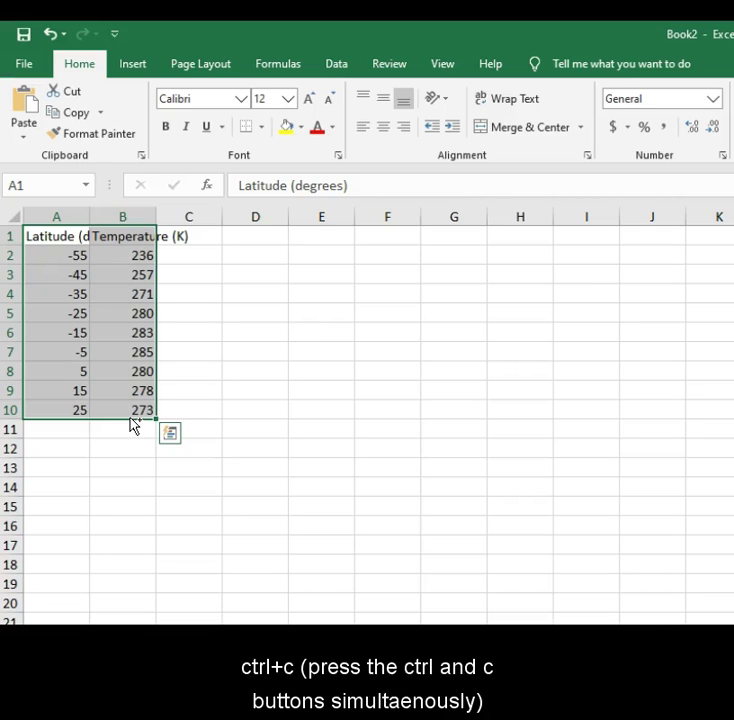
{"action": "key", "text": "ctrl+c"}
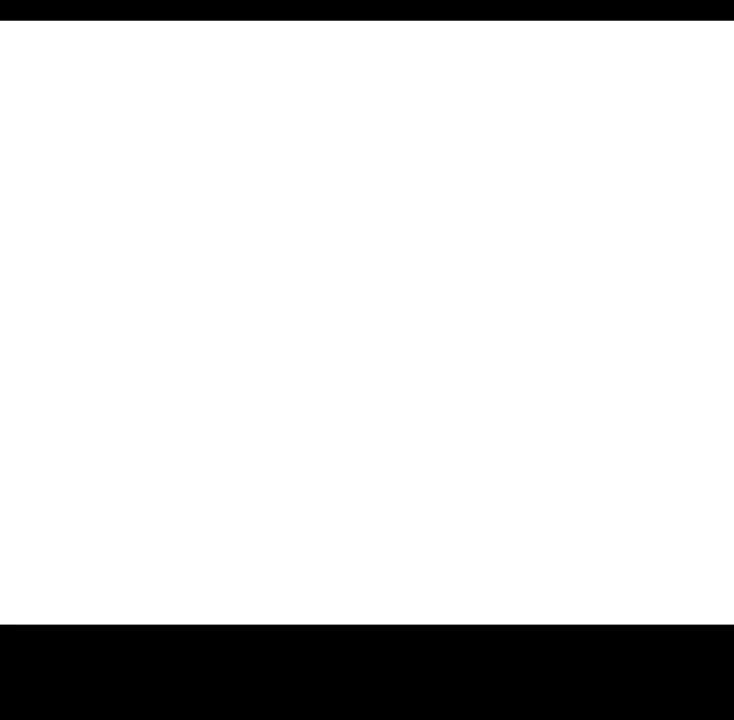
{"action": "key", "text": "ctrl+v"}
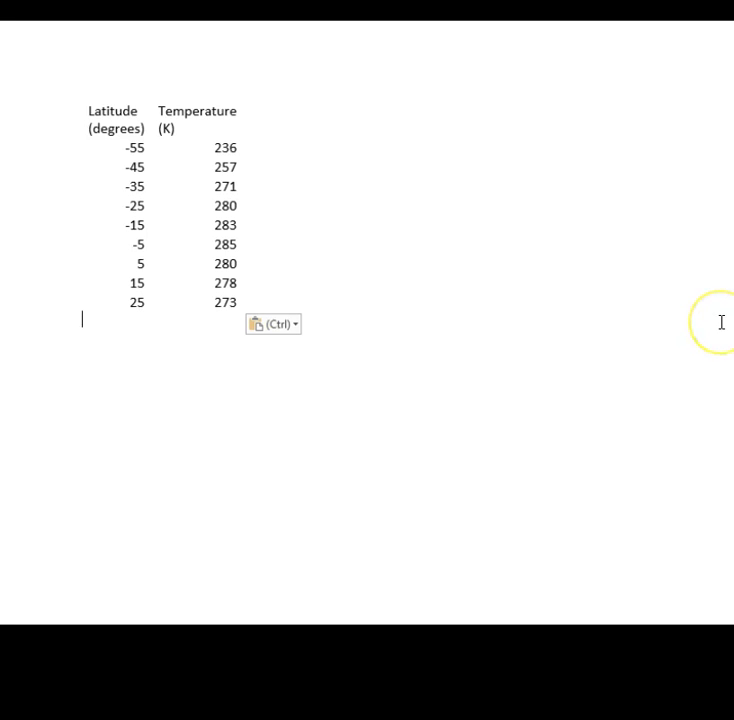
{"action": "key", "text": "Escape"}
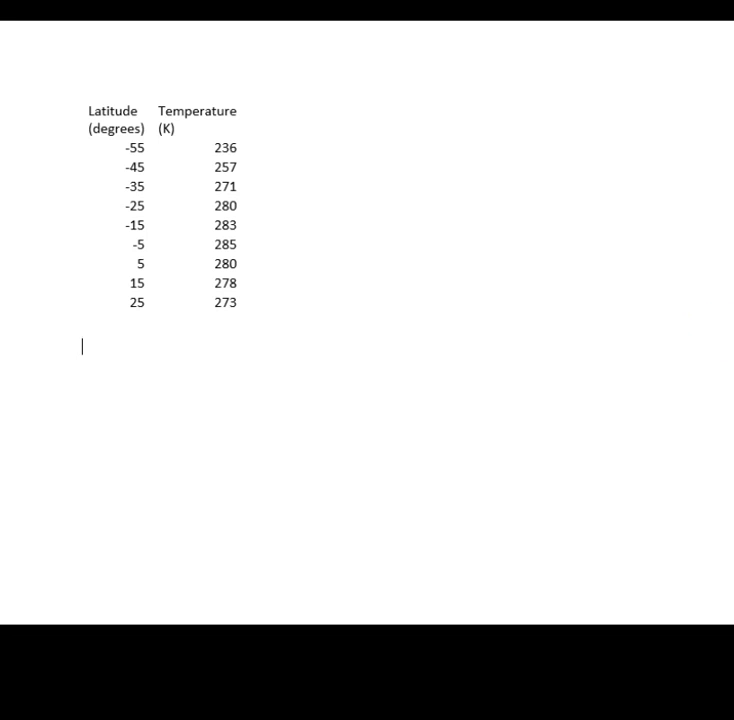
Apply the All borders setting to the whole pasted table through its table properties.
{"action": "left_click", "coordinate": [94, 112]}
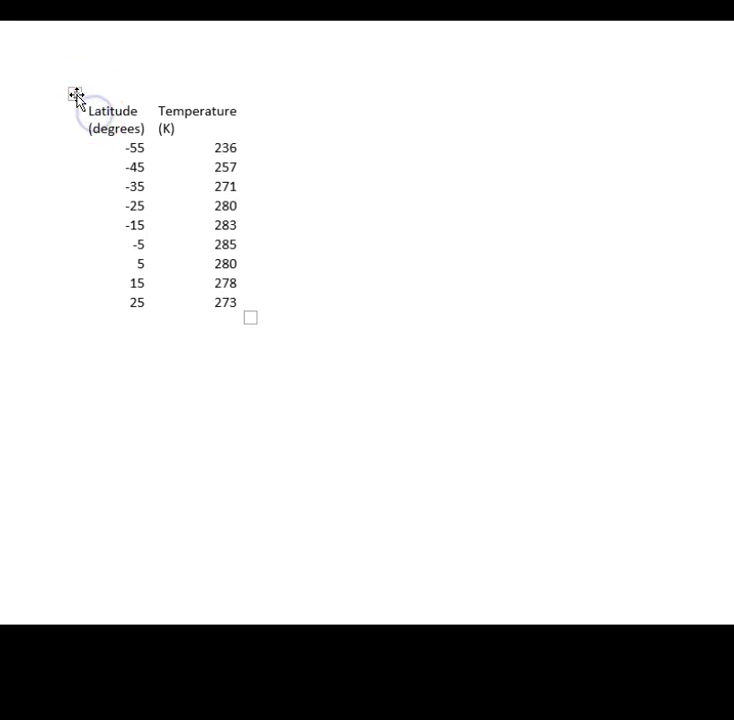
{"action": "left_click", "coordinate": [75, 94]}
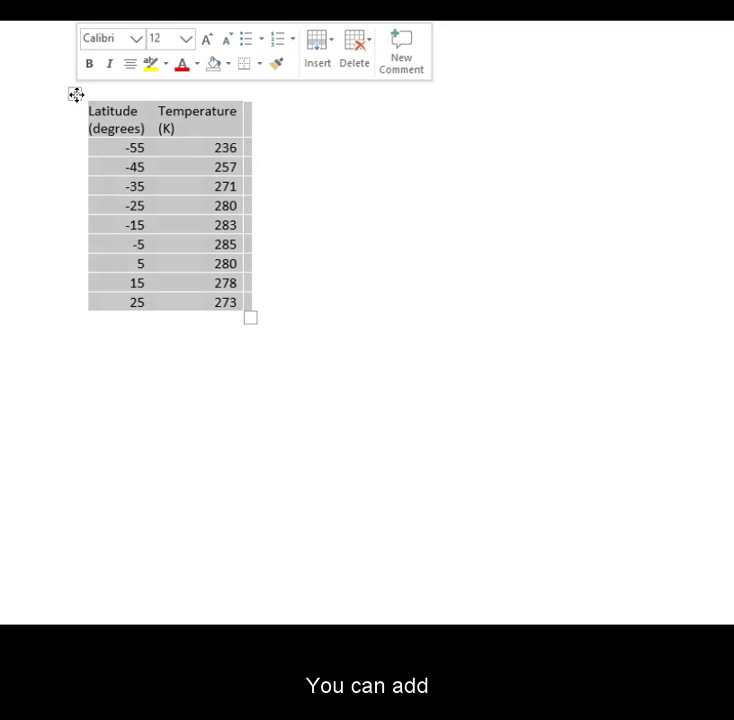
{"action": "right_click", "coordinate": [76, 94]}
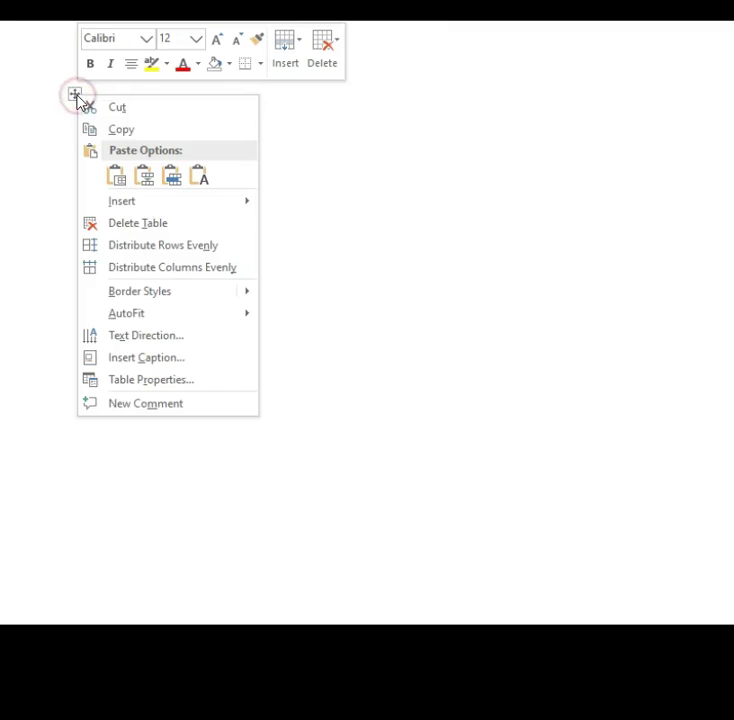
{"action": "left_click", "coordinate": [163, 389]}
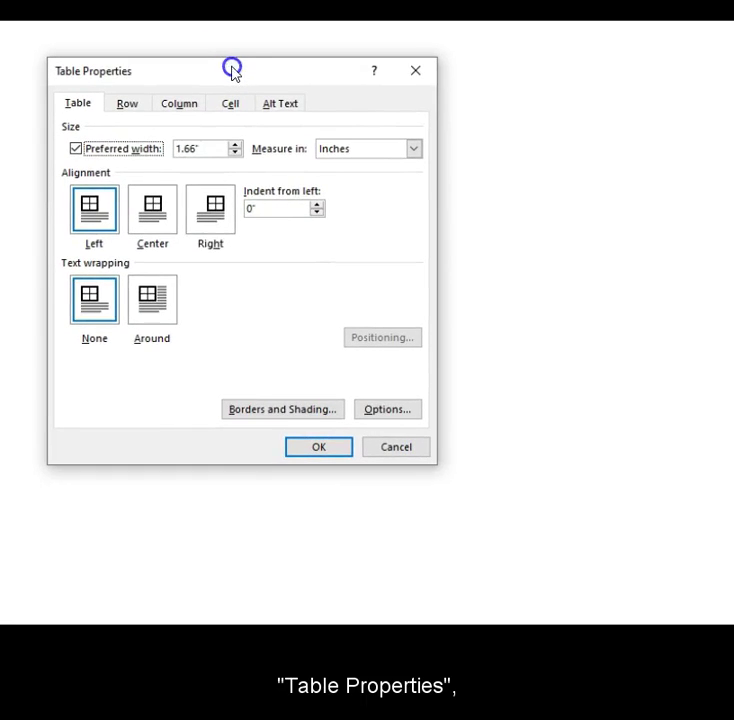
{"action": "left_click", "coordinate": [314, 411]}
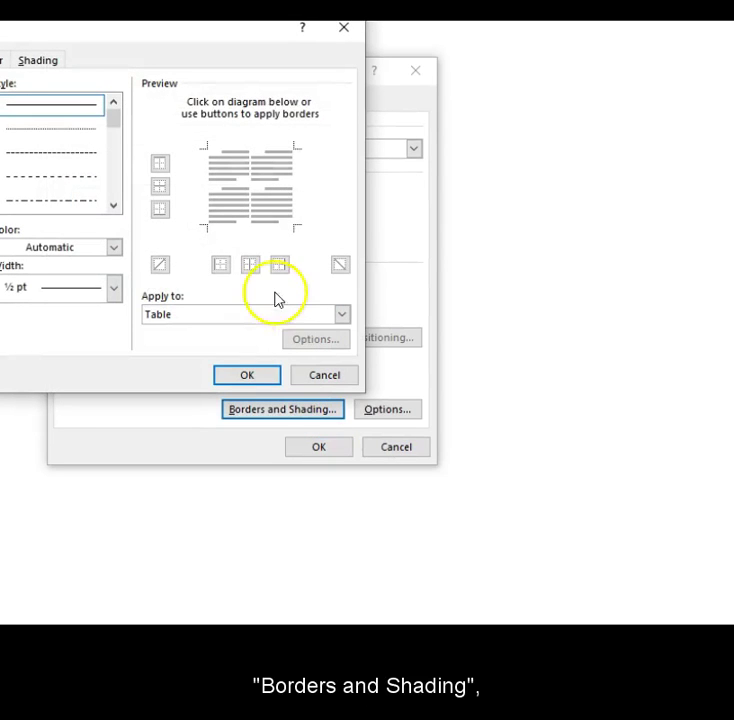
{"action": "mouse_move", "coordinate": [1, 25]}
{"action": "left_mouse_down"}
{"action": "mouse_move", "coordinate": [197, 90]}
{"action": "mouse_move", "coordinate": [170, 101]}
{"action": "left_mouse_up"}
{"action": "left_click", "coordinate": [116, 276]}
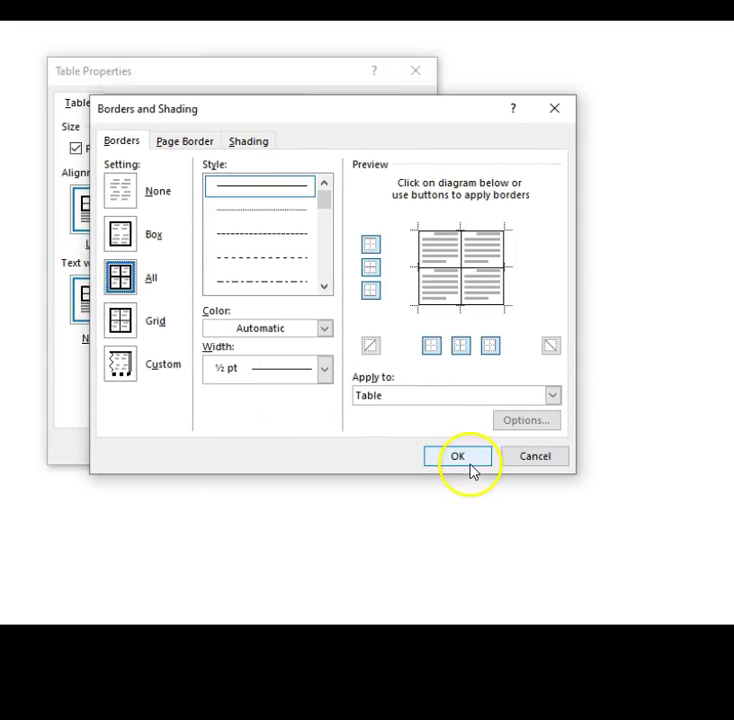
{"action": "left_click", "coordinate": [471, 461]}
{"action": "left_click", "coordinate": [327, 440]}
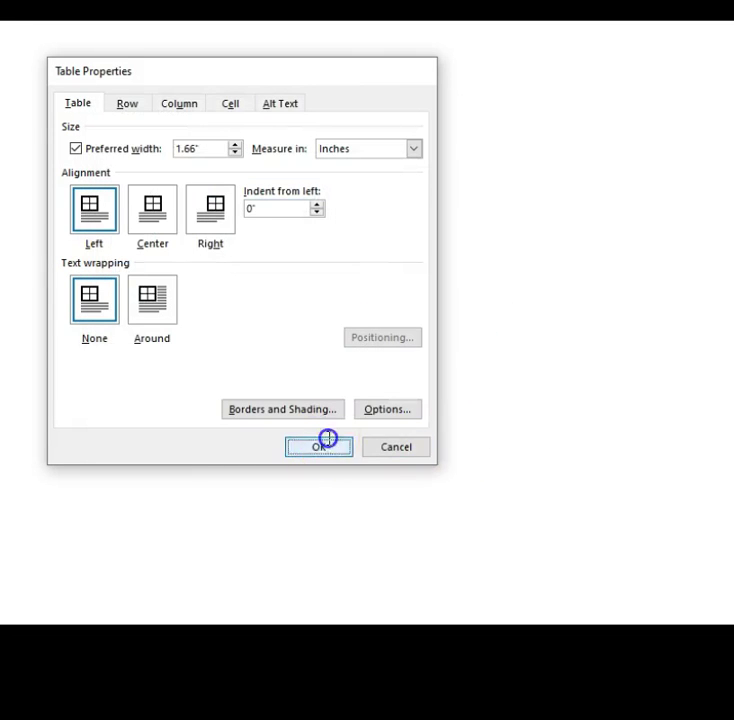
{"action": "left_click", "coordinate": [254, 404]}
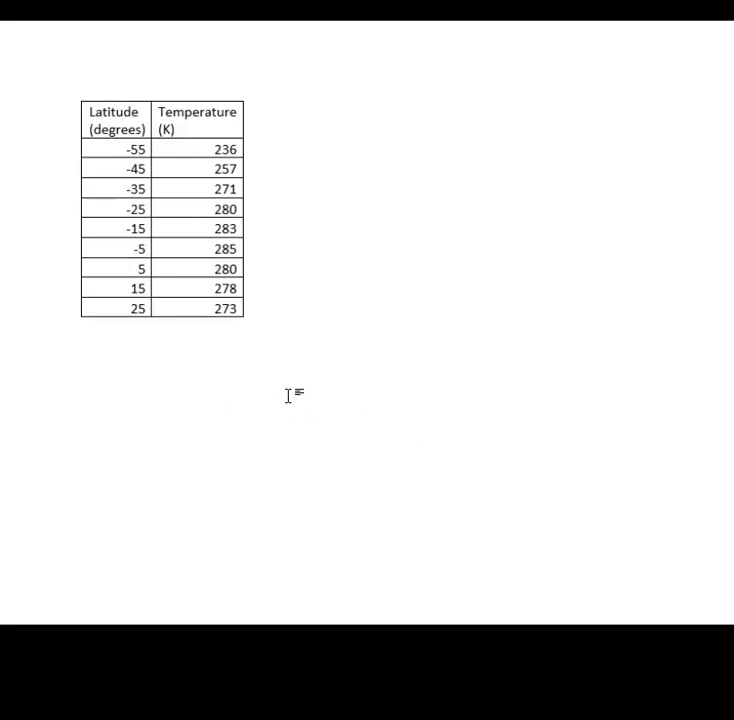
Write the caption "Table 1: Measured average temperatures" below the table.
{"action": "left_click", "coordinate": [195, 395]}
{"action": "type", "text": "Table 1"}
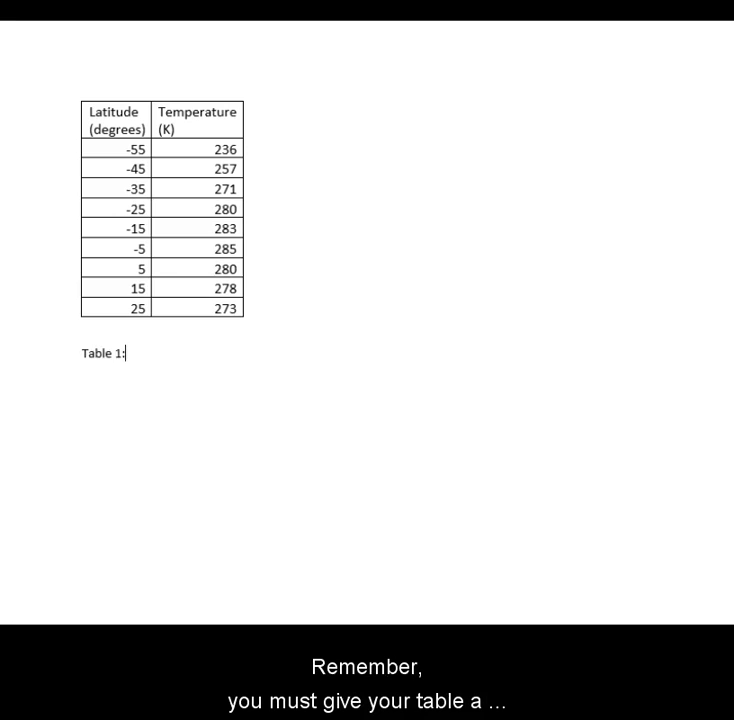
{"action": "type", "text": ":"}
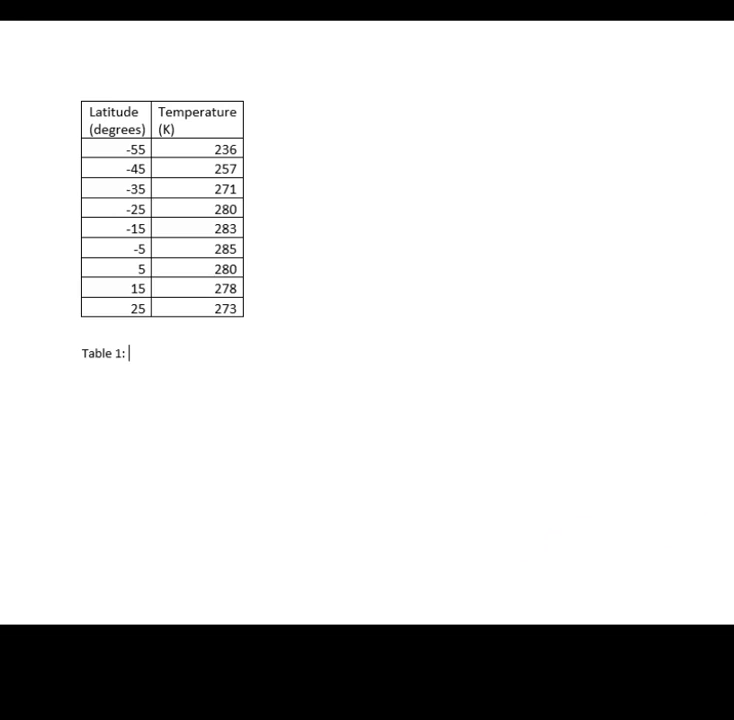
{"action": "type", "text": "Meassured average tem"}
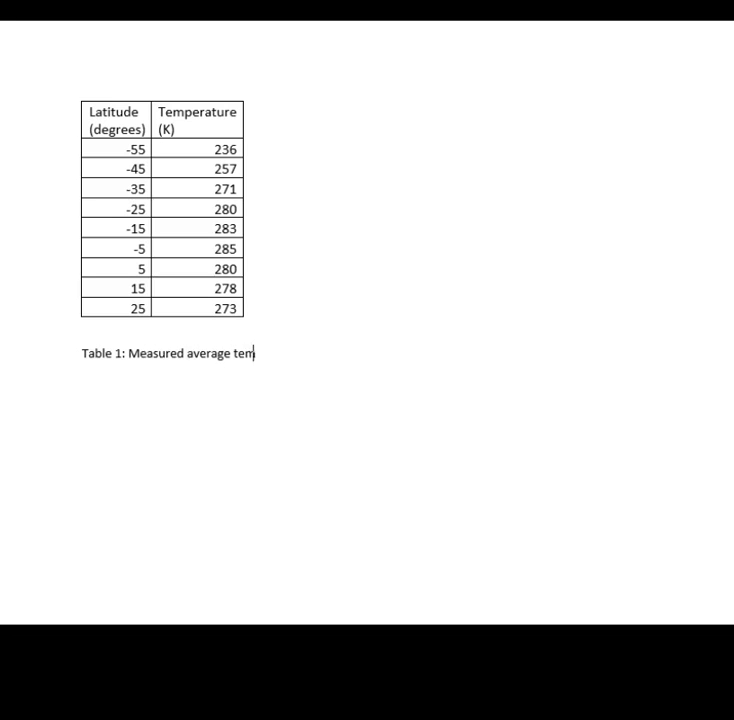
{"action": "type", "text": "peratures"}
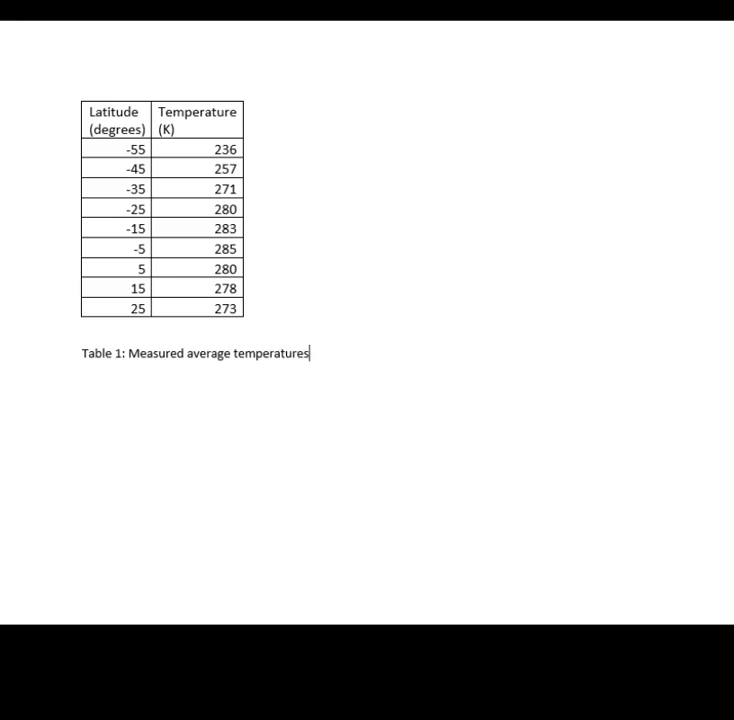
Insert "surface" before "temperatures" in the caption and append "for LS 185 versus latitude" at its end.
{"action": "left_click", "coordinate": [236, 352]}
{"action": "type", "text": "surface"}
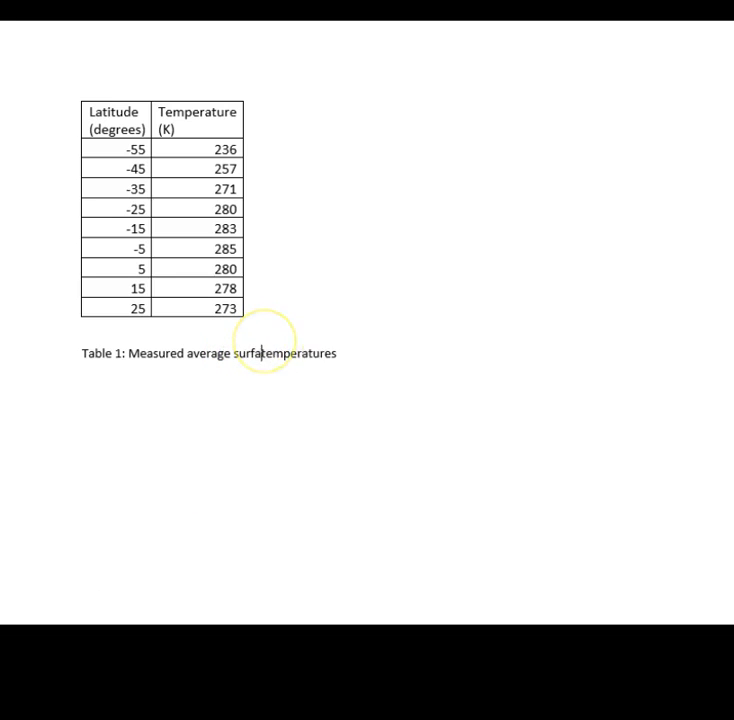
{"action": "left_click", "coordinate": [430, 353]}
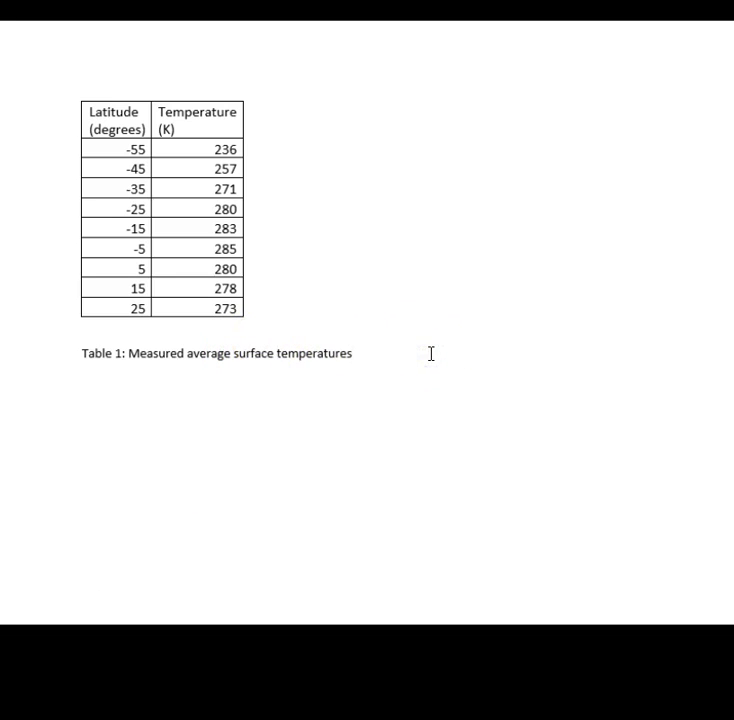
{"action": "type", "text": "for LS 185 versus latitud"}
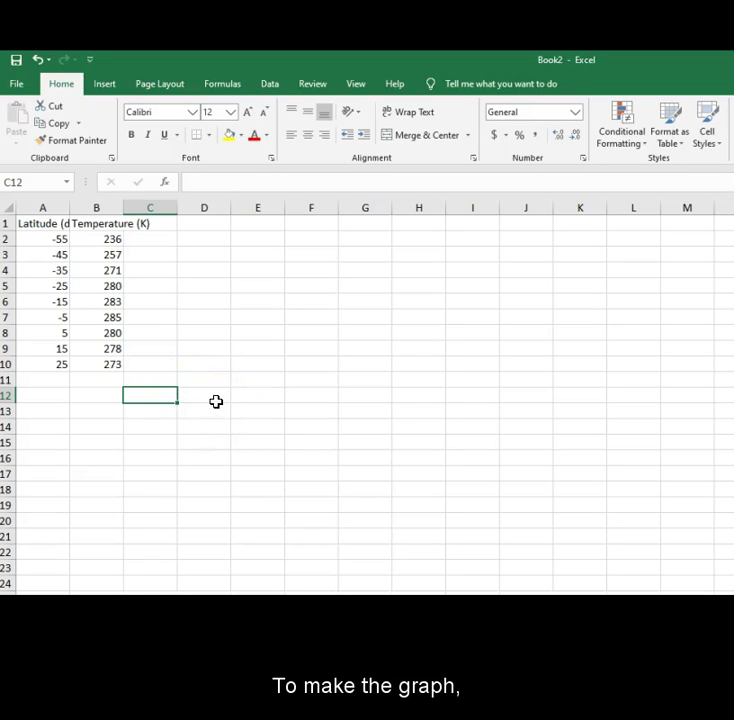
Insert a scatter chart of the latitude and temperature values in A2:B10 and move it beside the data.
{"action": "left_click_drag", "start_coordinate": [48, 239], "coordinate": [96, 368]}
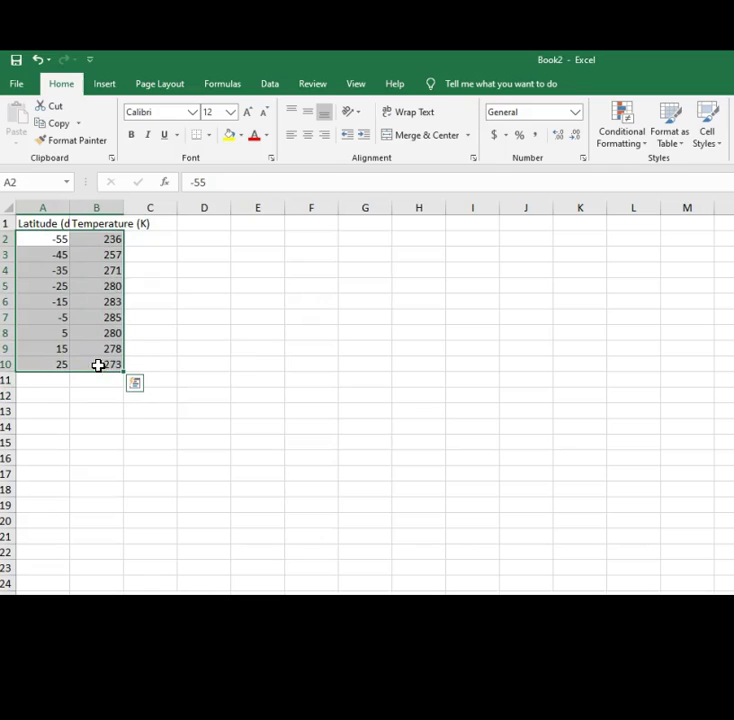
{"action": "left_click", "coordinate": [105, 84]}
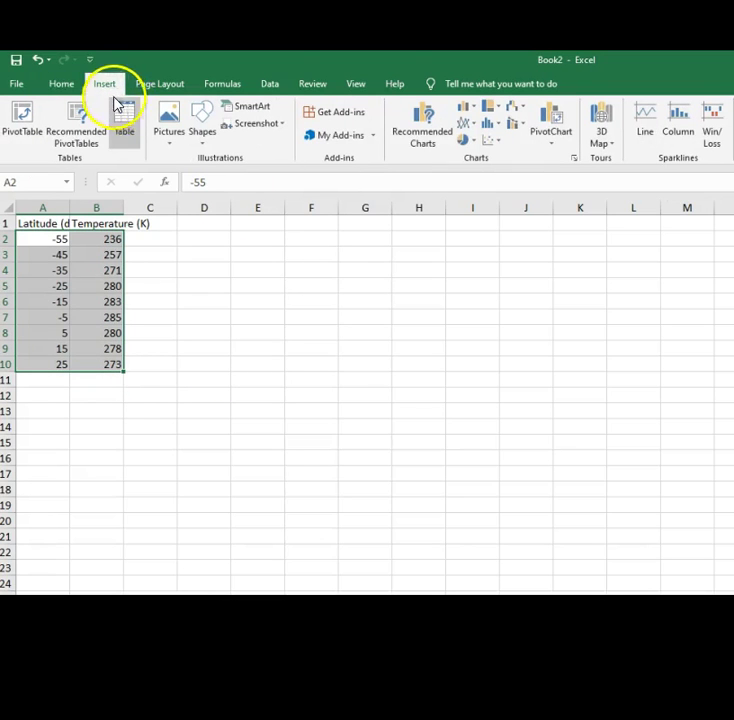
{"action": "left_click", "coordinate": [486, 150]}
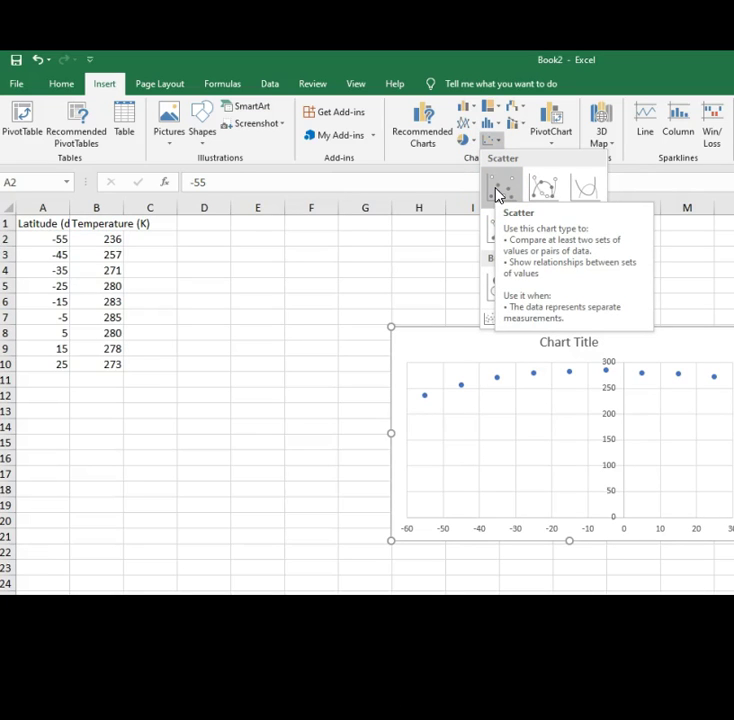
{"action": "left_click", "coordinate": [499, 193]}
{"action": "left_click_drag", "start_coordinate": [478, 364], "coordinate": [311, 290]}
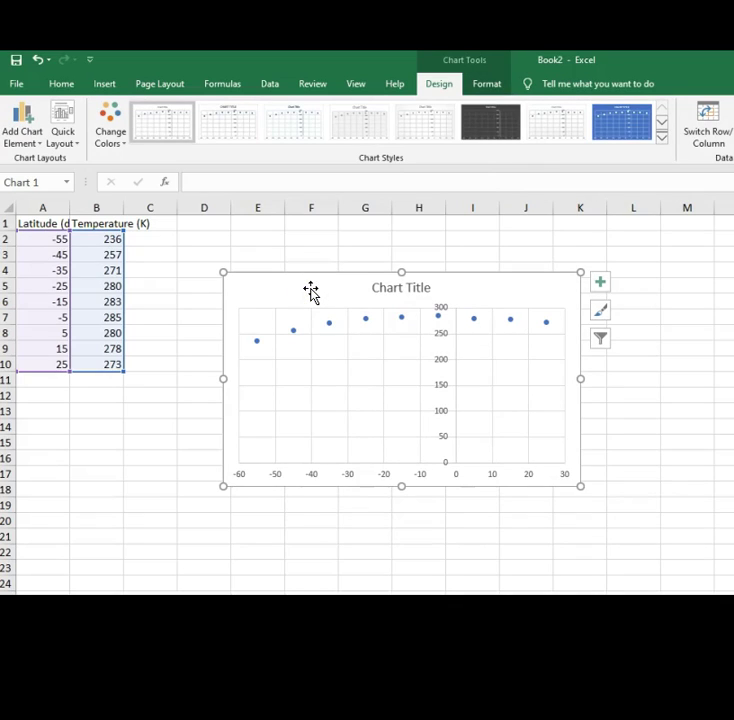
Apply the first quick layout, which includes axis titles and a legend, to the scatter chart.
{"action": "left_click", "coordinate": [446, 88]}
{"action": "left_click", "coordinate": [60, 127]}
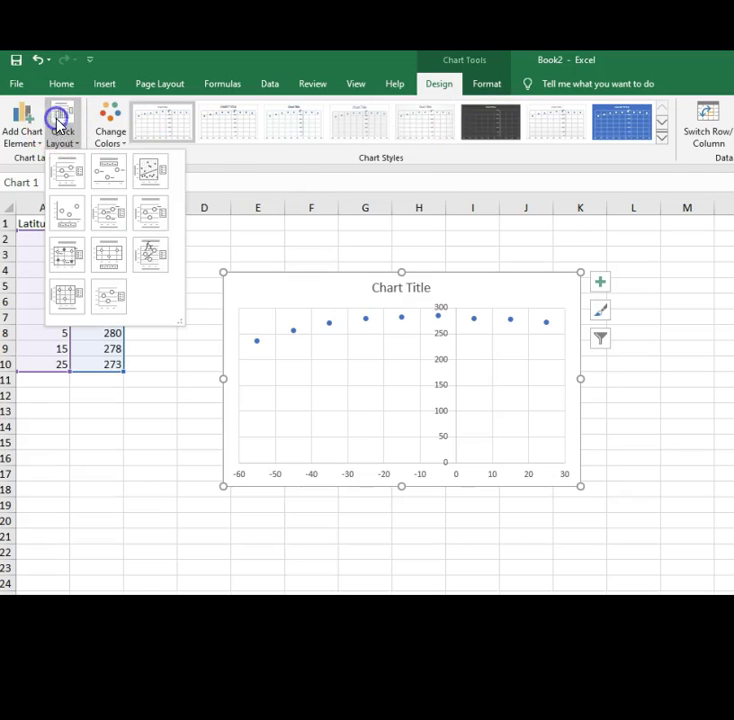
{"action": "left_click", "coordinate": [68, 180]}
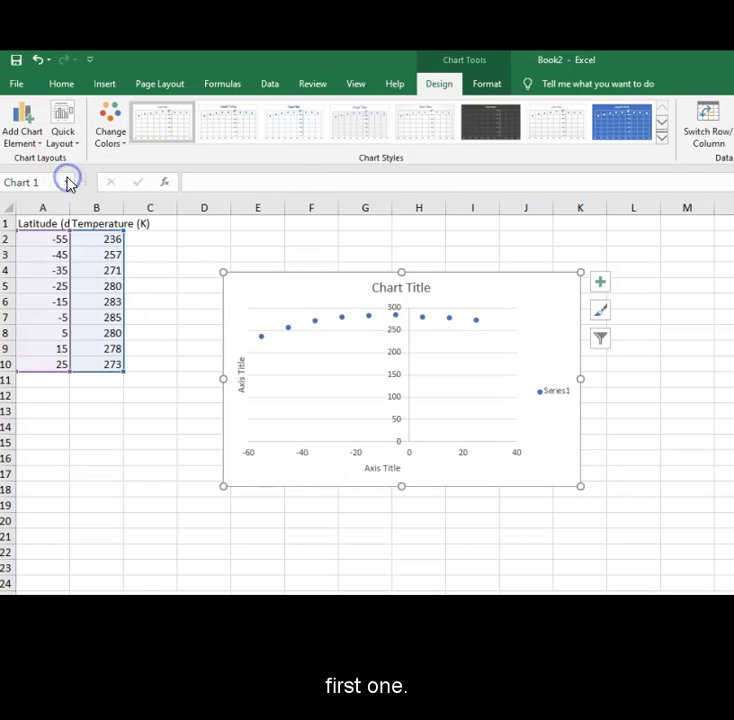
Delete the chart's legend, title the chart "Temperatures, LS 185" and name the axes "Latitude (degrees)" and "Temperature (K)".
{"action": "left_click", "coordinate": [558, 396]}
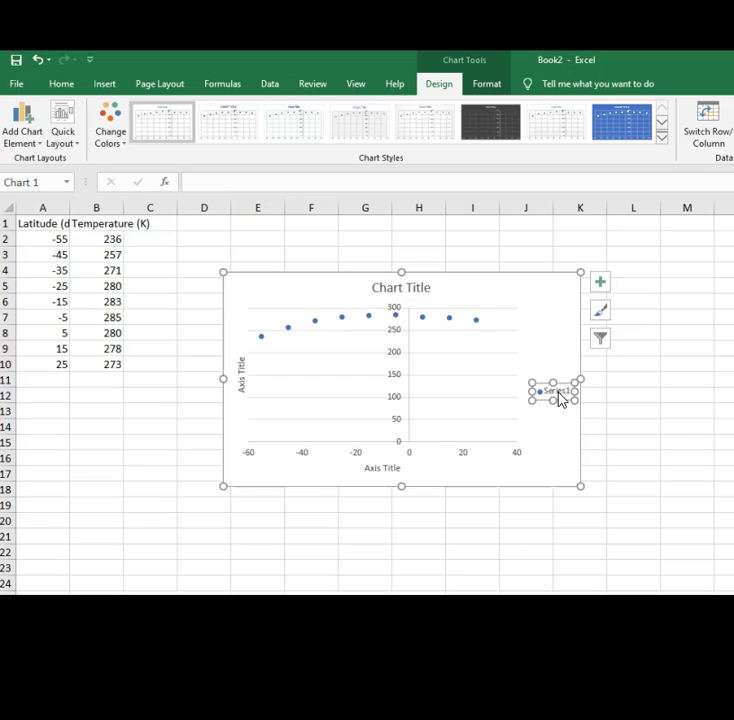
{"action": "key", "text": "Delete"}
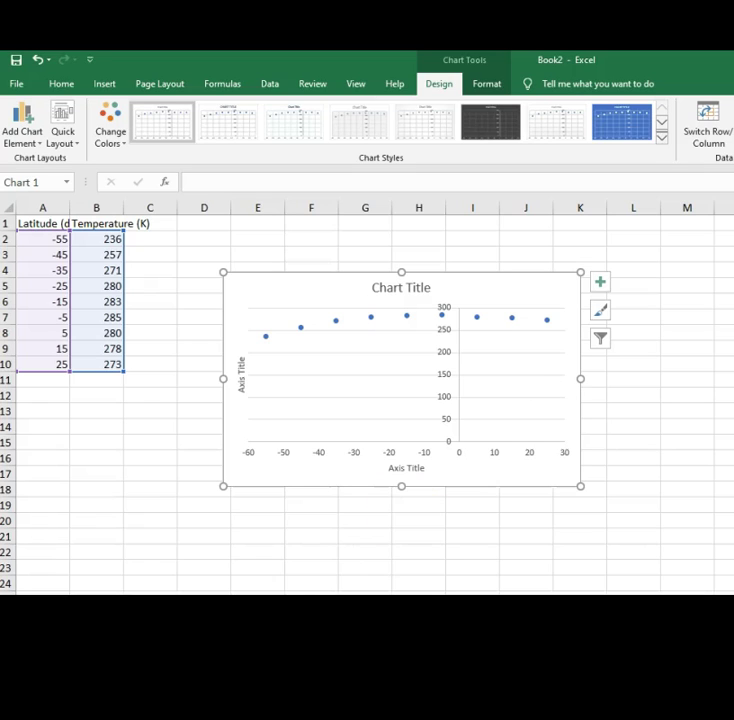
{"action": "left_click", "coordinate": [410, 288]}
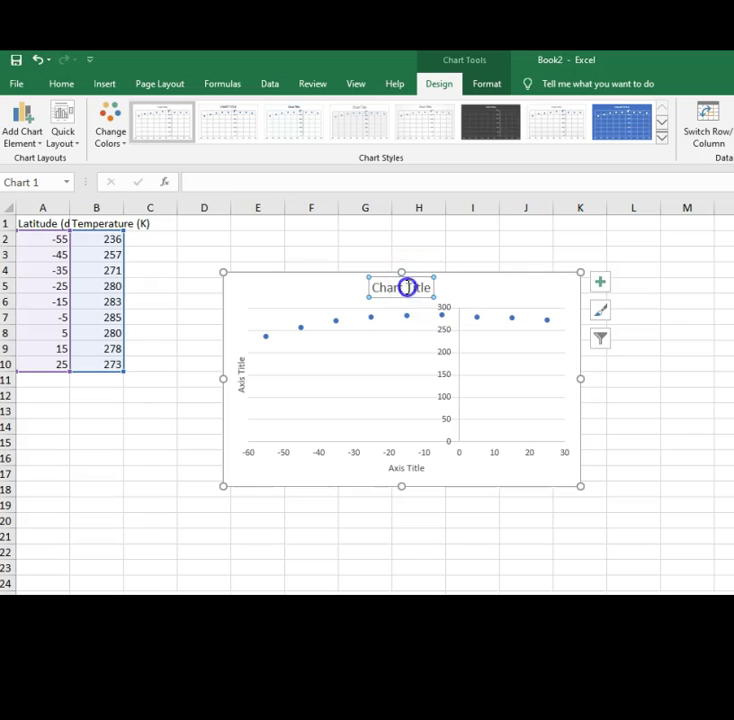
{"action": "left_click", "coordinate": [412, 287]}
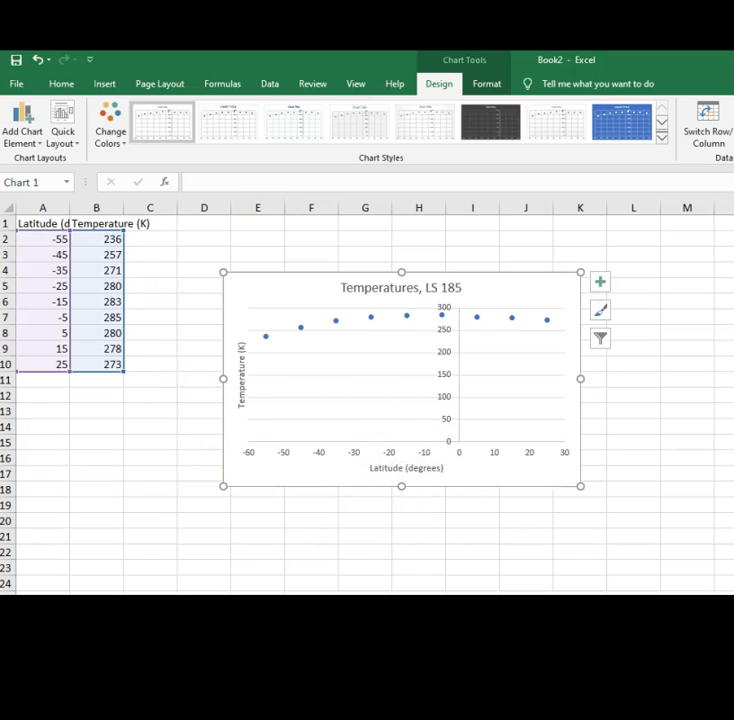
Switch to the lab data document in Word and colour the three graph-range instructions purple.
{"action": "key", "text": "alt+Tab"}
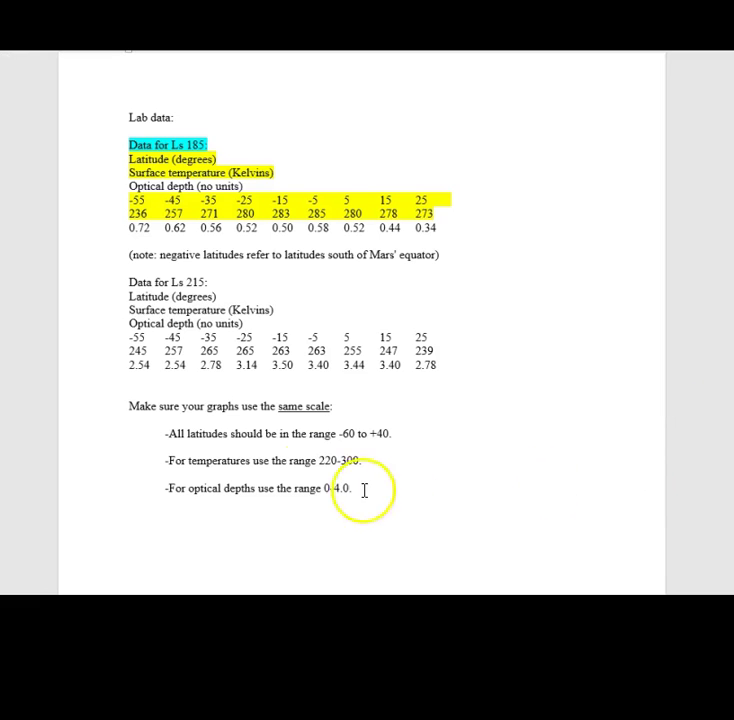
{"action": "left_click_drag", "start_coordinate": [163, 432], "coordinate": [426, 522]}
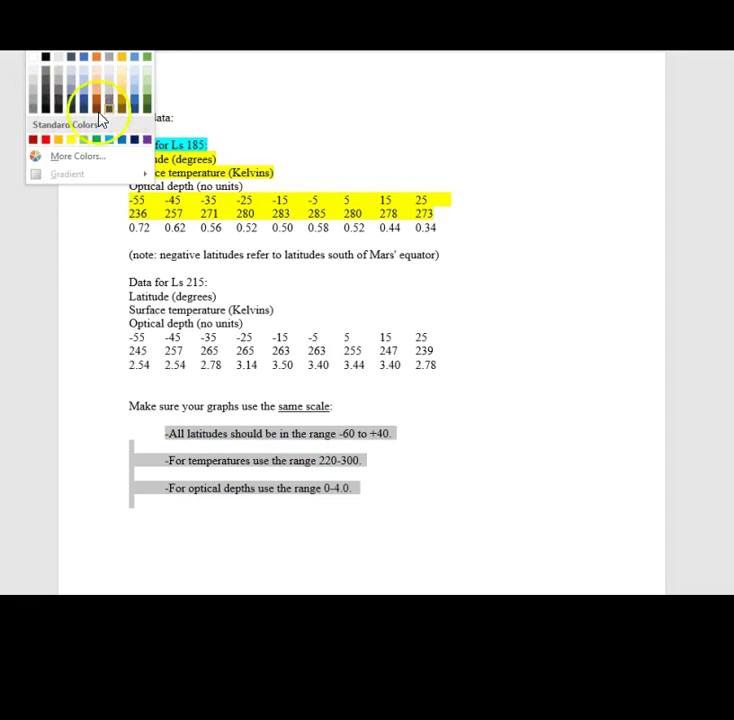
{"action": "left_click", "coordinate": [151, 143]}
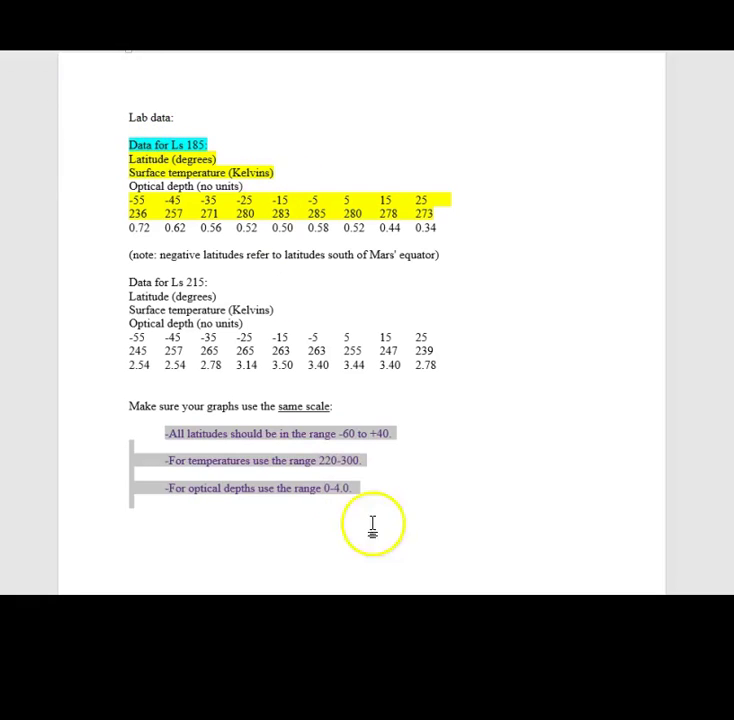
{"action": "left_click", "coordinate": [396, 501]}
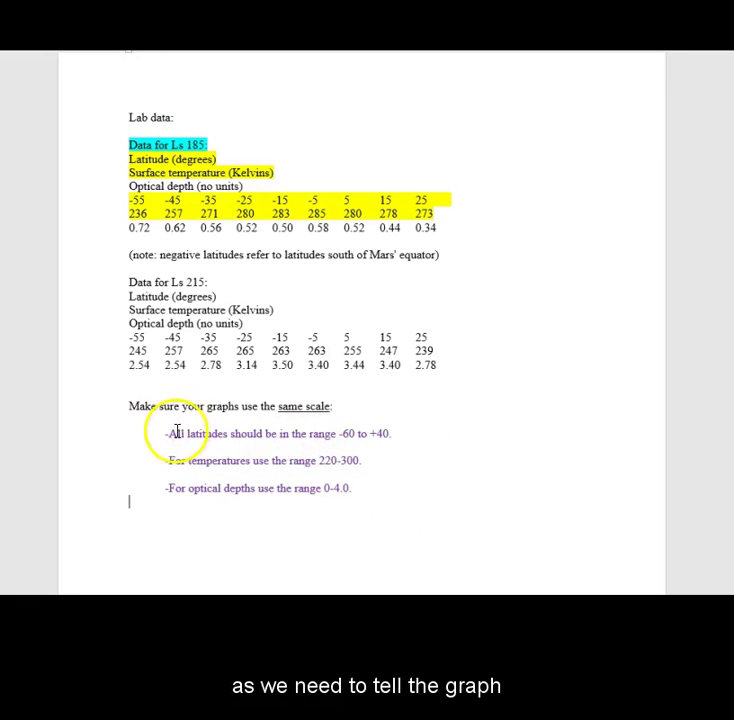
{"action": "left_click_drag", "start_coordinate": [164, 433], "coordinate": [404, 503]}
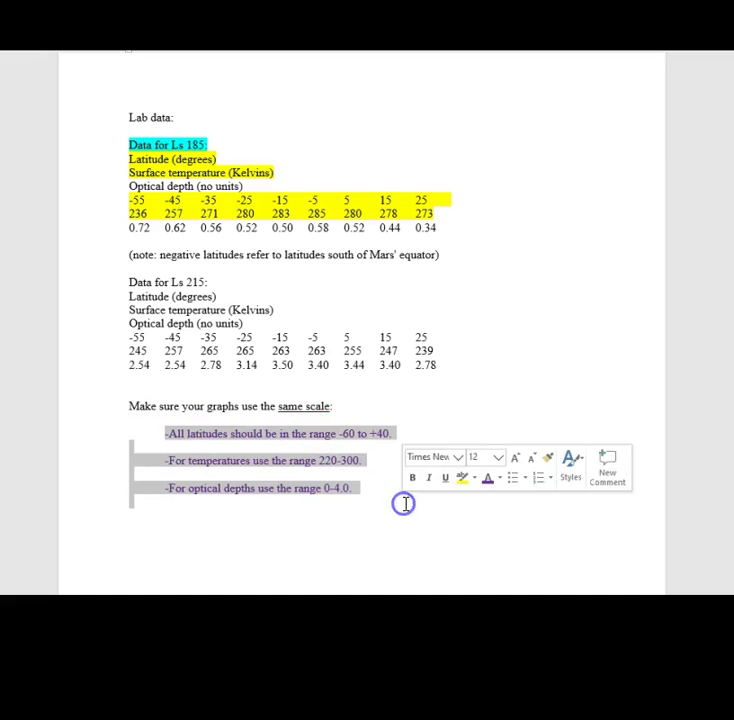
{"action": "left_click", "coordinate": [342, 541]}
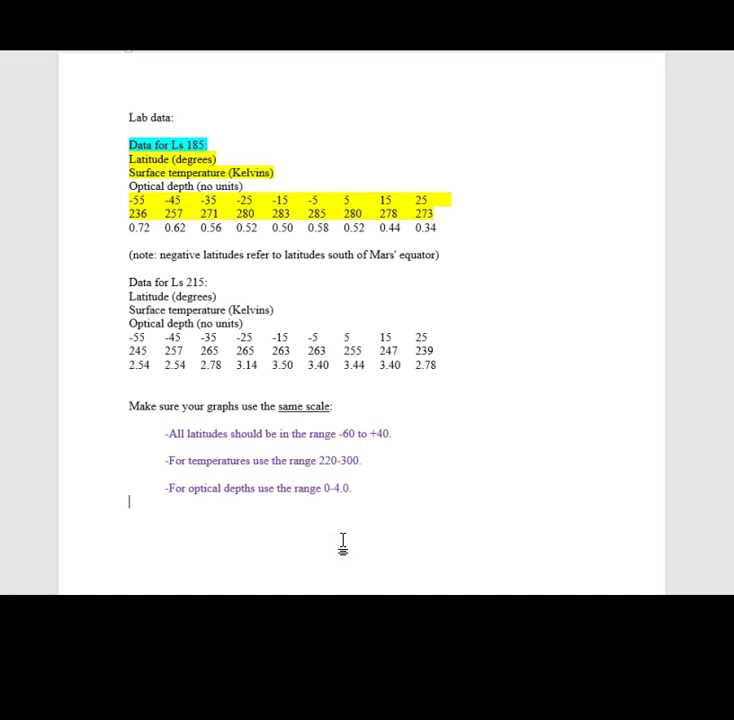
{"action": "left_click", "coordinate": [254, 545]}
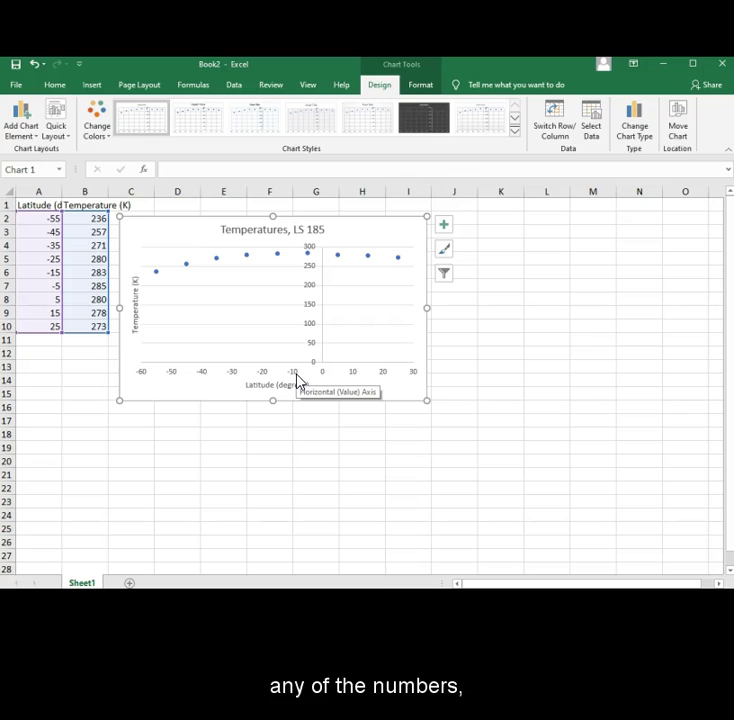
In the Excel chart, set the horizontal latitude axis bounds to a minimum of -60 and a maximum of 40.
{"action": "right_click", "coordinate": [265, 381]}
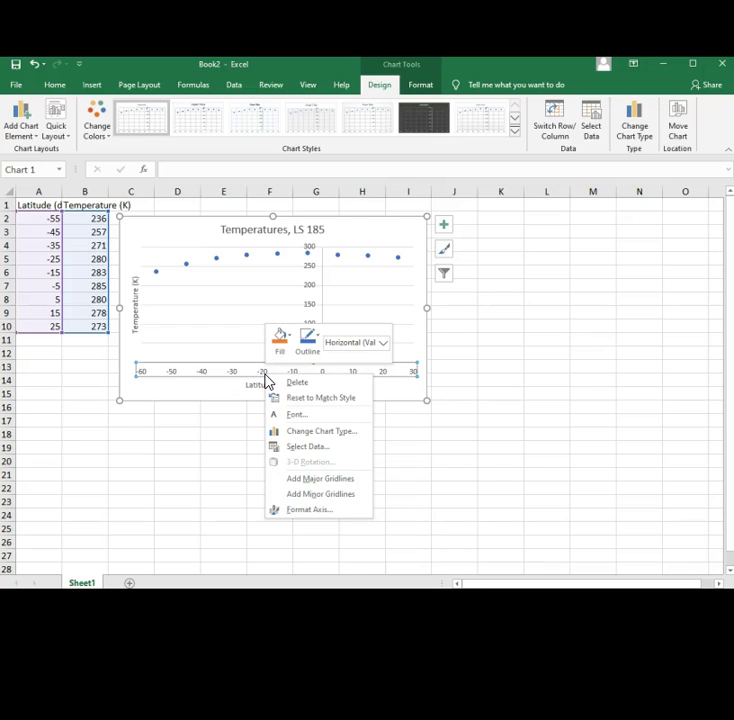
{"action": "left_click", "coordinate": [310, 512]}
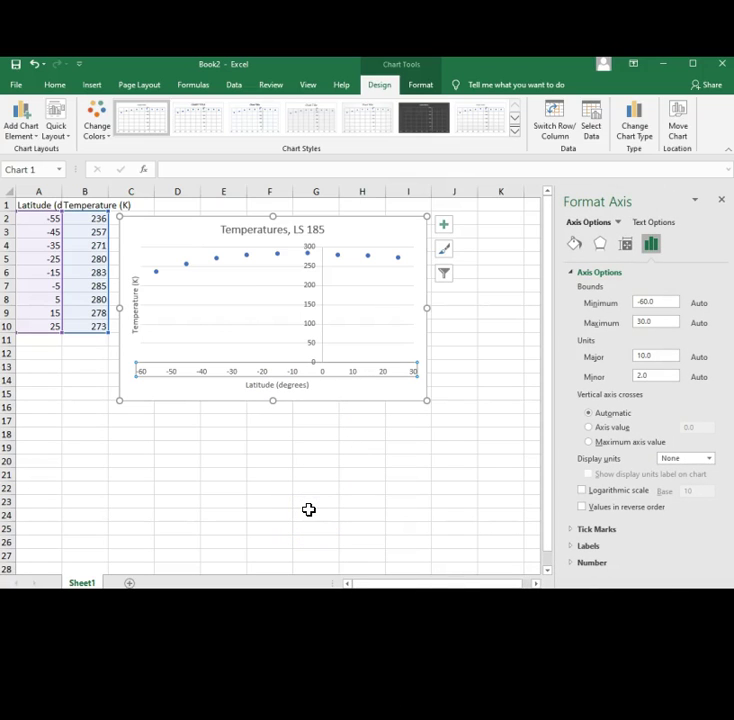
{"action": "left_click_drag", "start_coordinate": [660, 302], "coordinate": [457, 308]}
{"action": "type", "text": "-60"}
{"action": "left_click", "coordinate": [673, 321]}
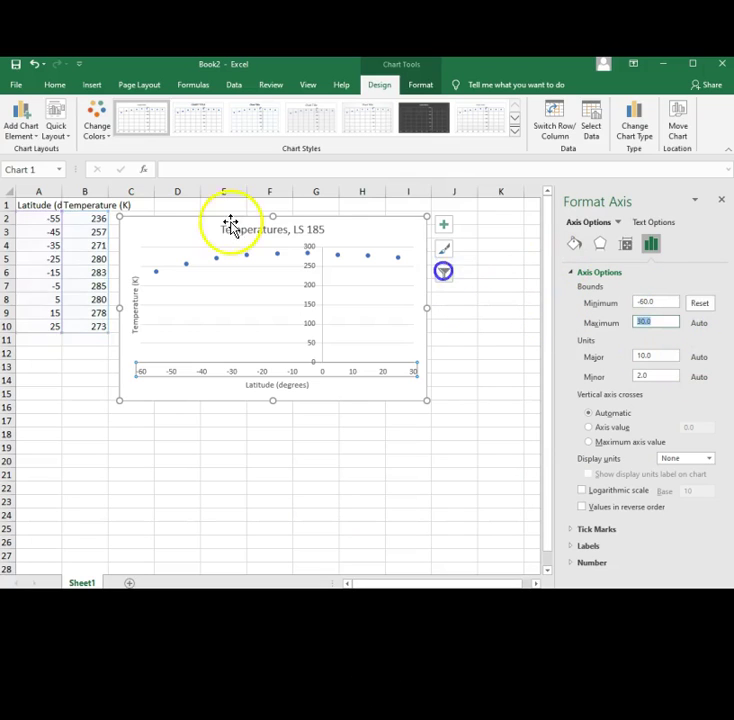
{"action": "type", "text": "40"}
{"action": "key", "text": "Return"}
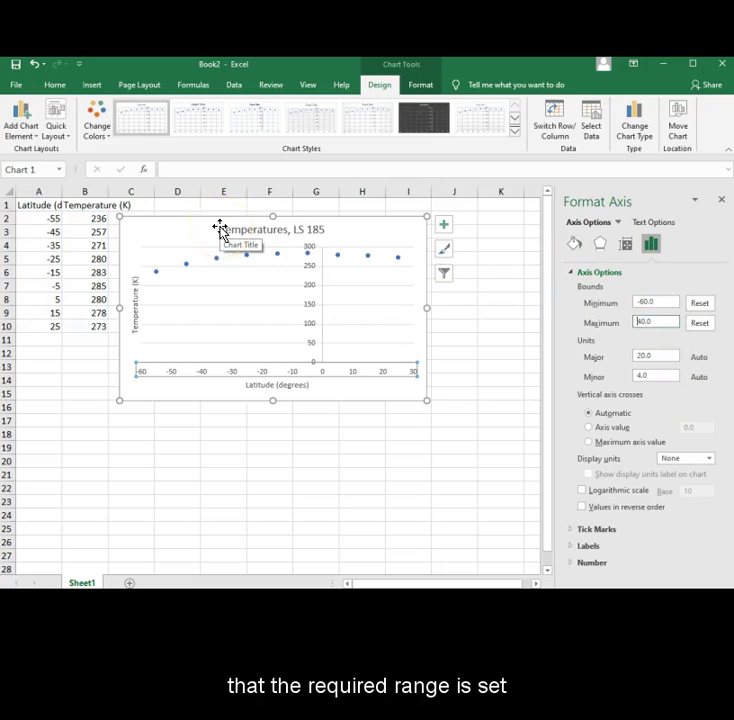
{"action": "left_click", "coordinate": [635, 321]}
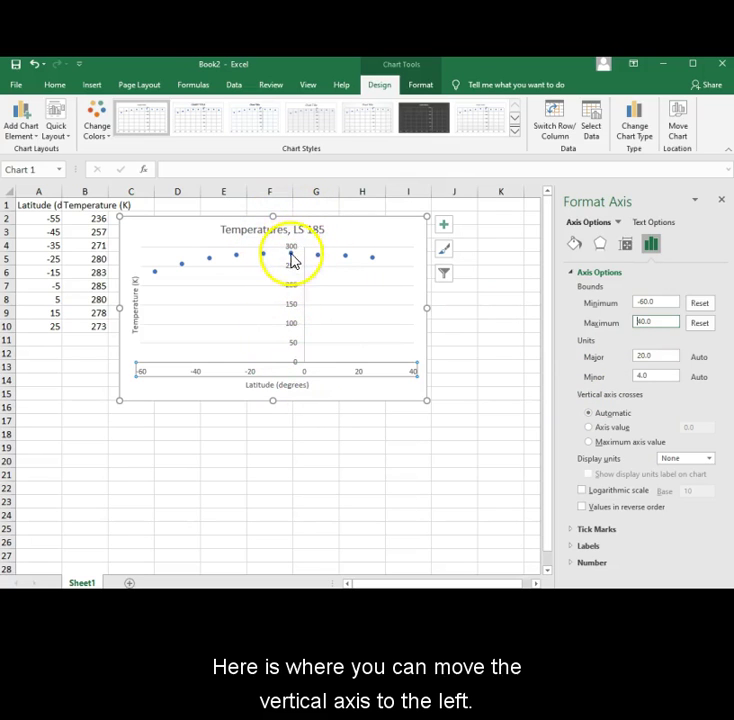
Make the vertical axis cross the latitude axis at the axis value -60.
{"action": "left_click", "coordinate": [590, 430]}
{"action": "left_click", "coordinate": [711, 427]}
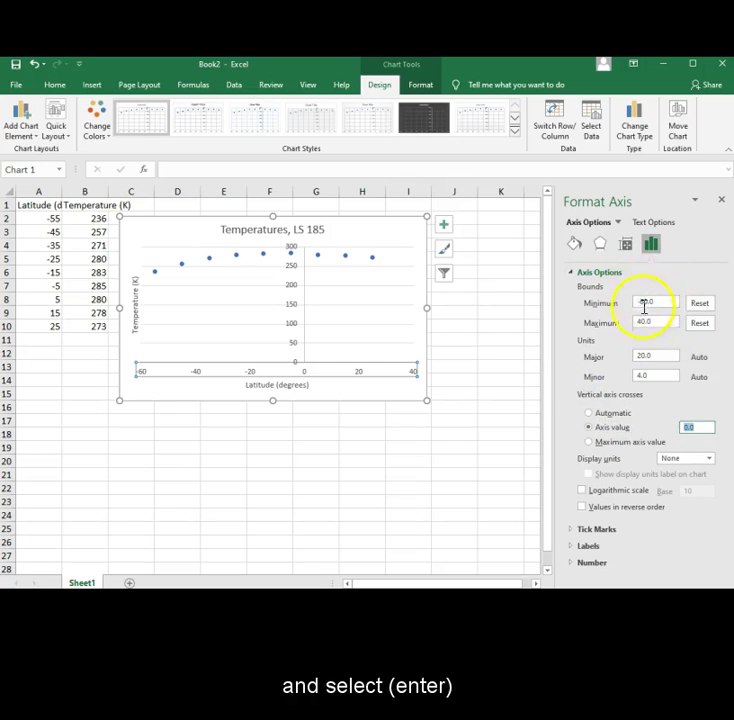
{"action": "type", "text": "-60"}
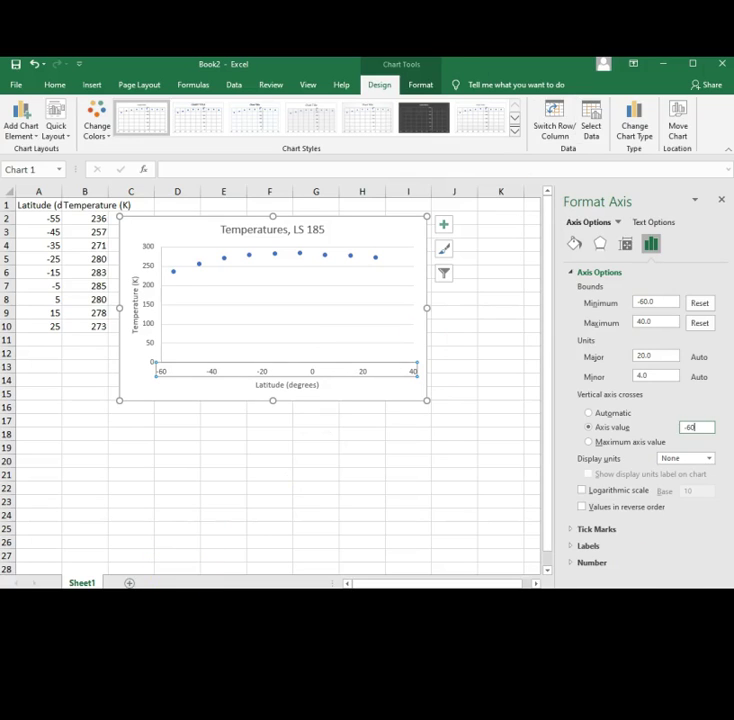
Set the vertical temperature axis bounds to a minimum of 220 and a maximum of 300.
{"action": "left_click", "coordinate": [150, 253]}
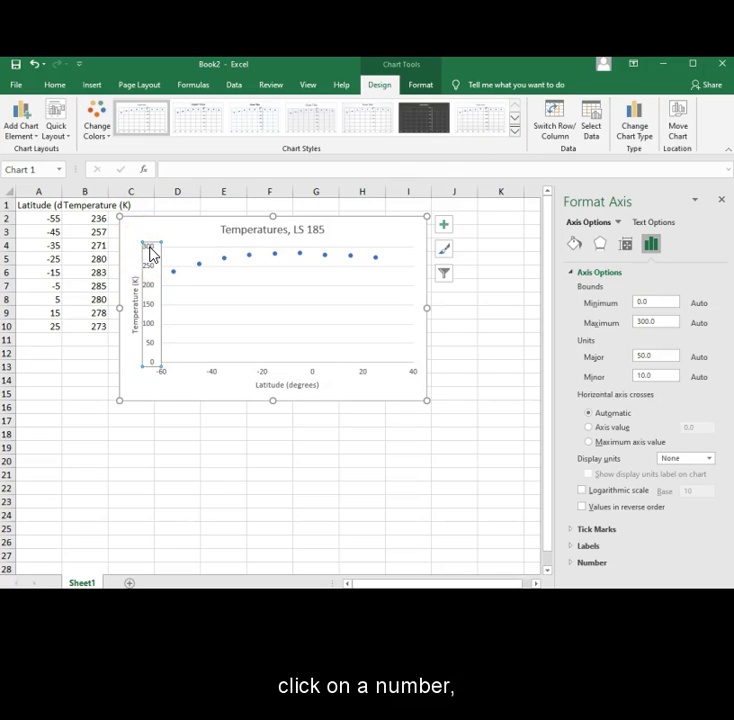
{"action": "right_click", "coordinate": [150, 253]}
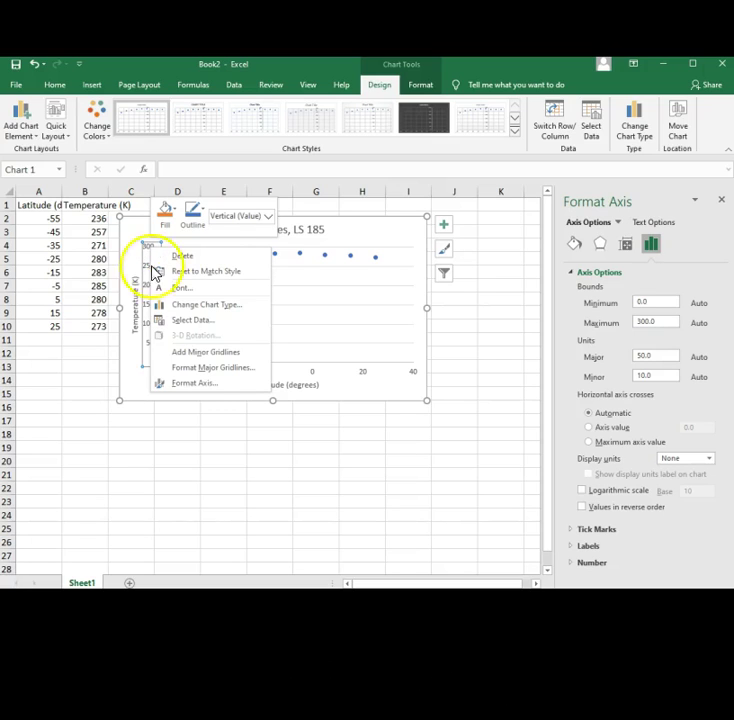
{"action": "left_click", "coordinate": [198, 384]}
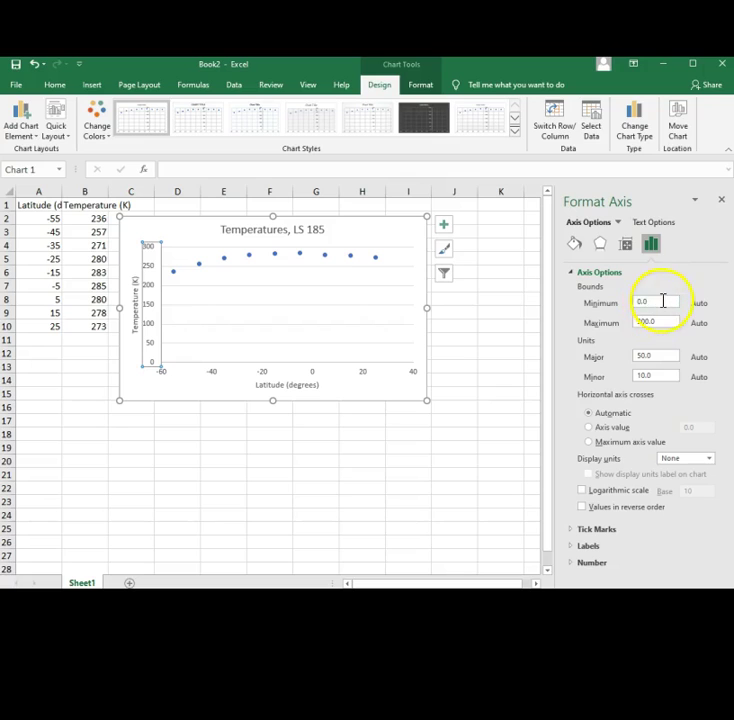
{"action": "double_click", "coordinate": [640, 301]}
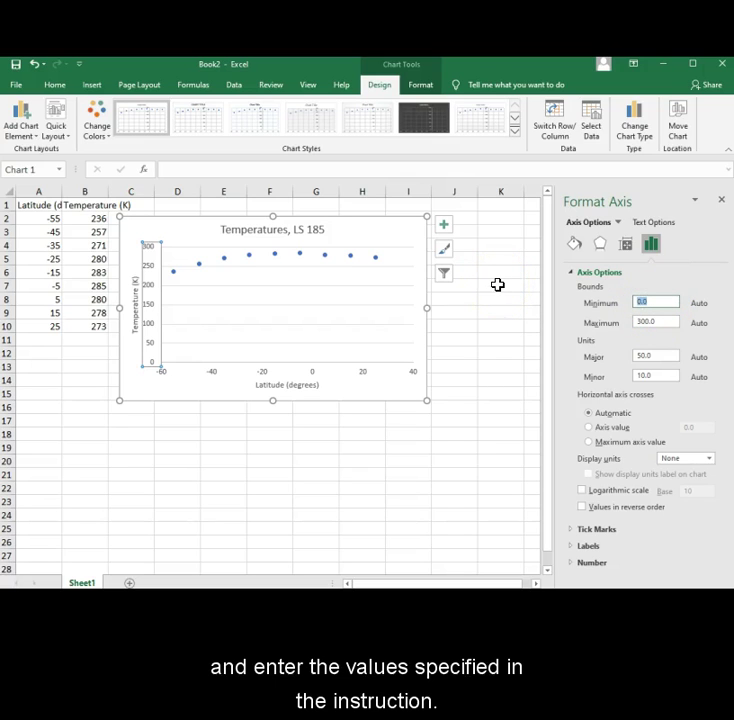
{"action": "type", "text": "220"}
{"action": "left_click", "coordinate": [638, 339]}
{"action": "double_click", "coordinate": [663, 322]}
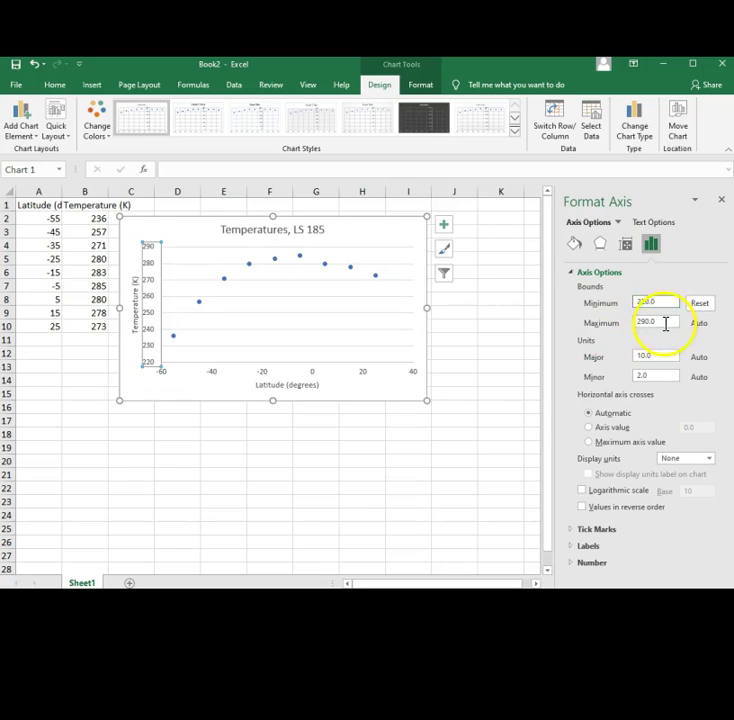
{"action": "type", "text": "300"}
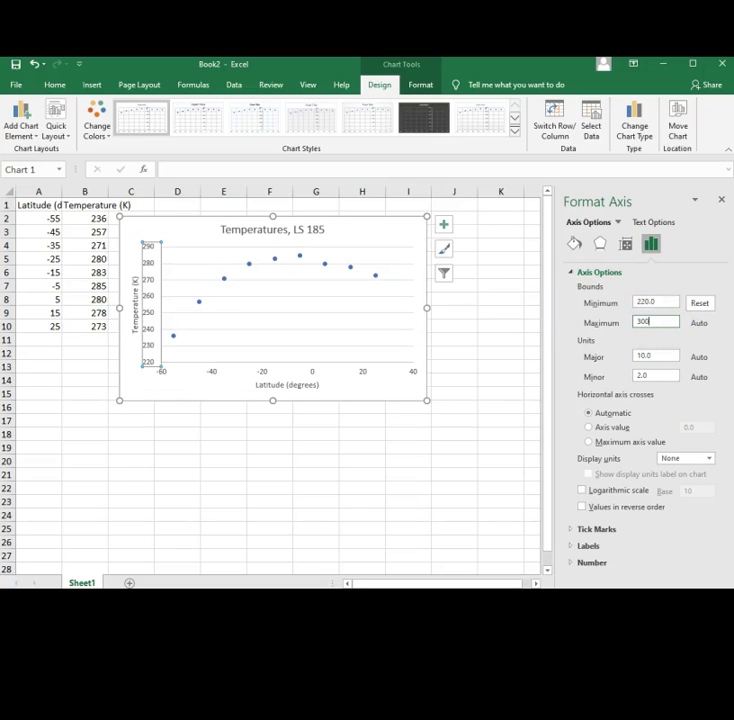
{"action": "key", "text": "Return"}
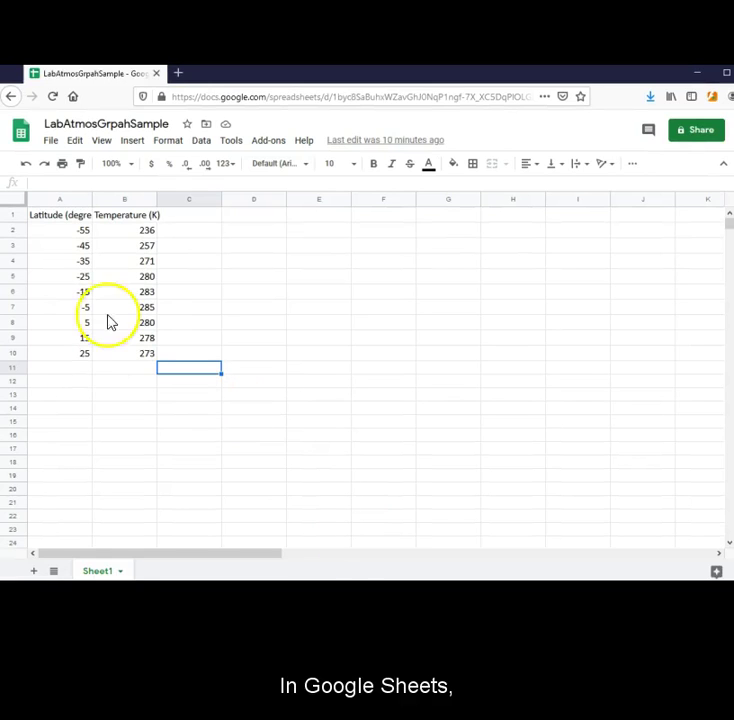
In the Google Sheets file LabAtmosGrpahSample, insert a scatter chart from the data in A1:B10, headers included.
{"action": "left_click", "coordinate": [58, 220]}
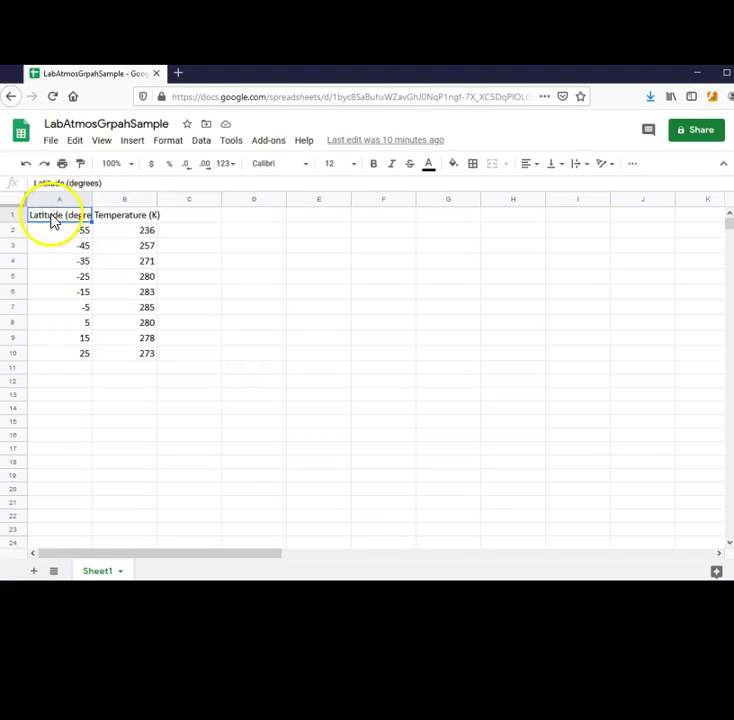
{"action": "left_click_drag", "start_coordinate": [52, 214], "coordinate": [128, 355]}
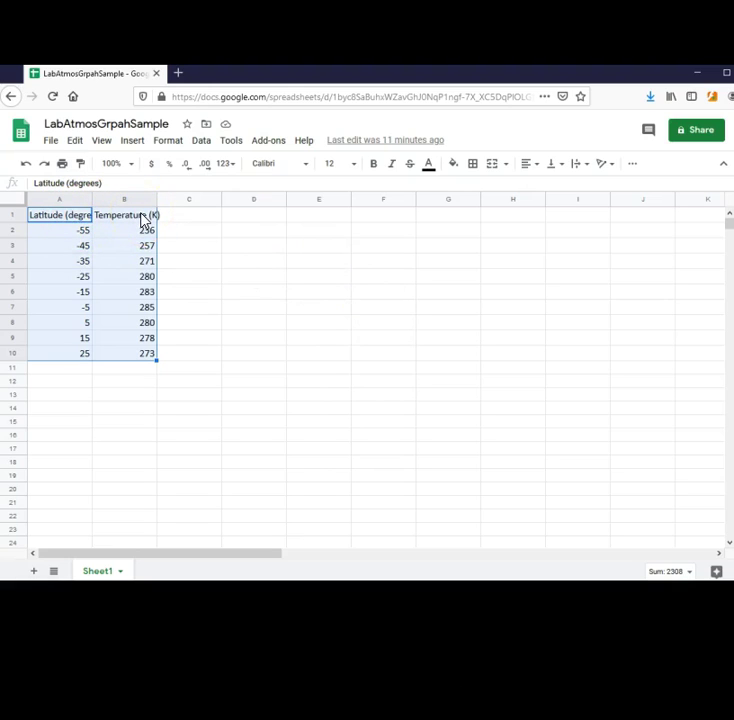
{"action": "left_click", "coordinate": [130, 143]}
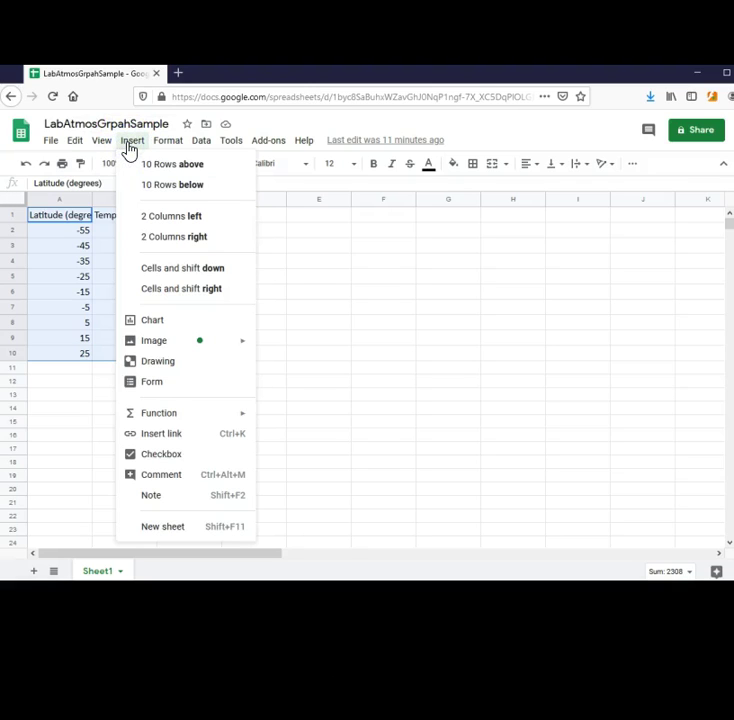
{"action": "left_click", "coordinate": [158, 320]}
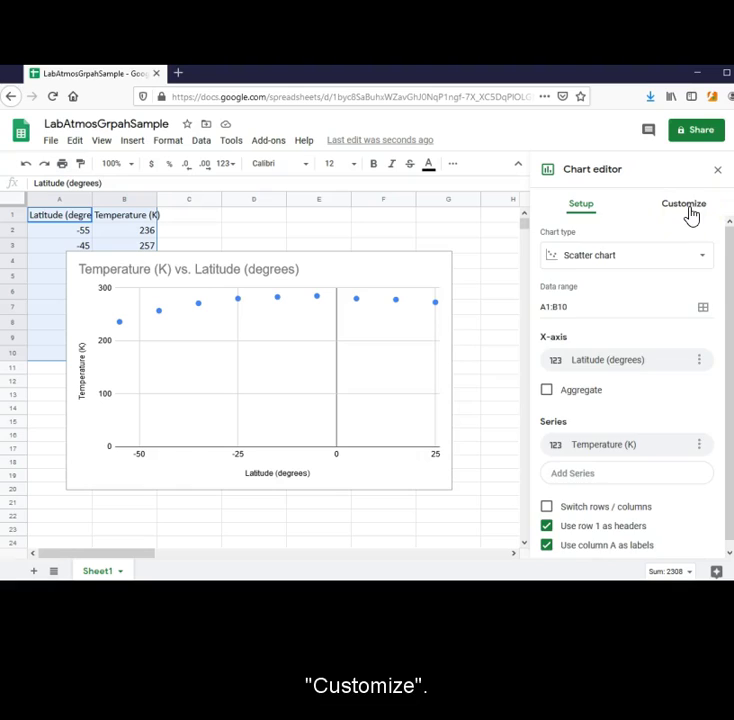
Change the scatter chart's title to "Surface temperatures, LS 185".
{"action": "left_click", "coordinate": [689, 214]}
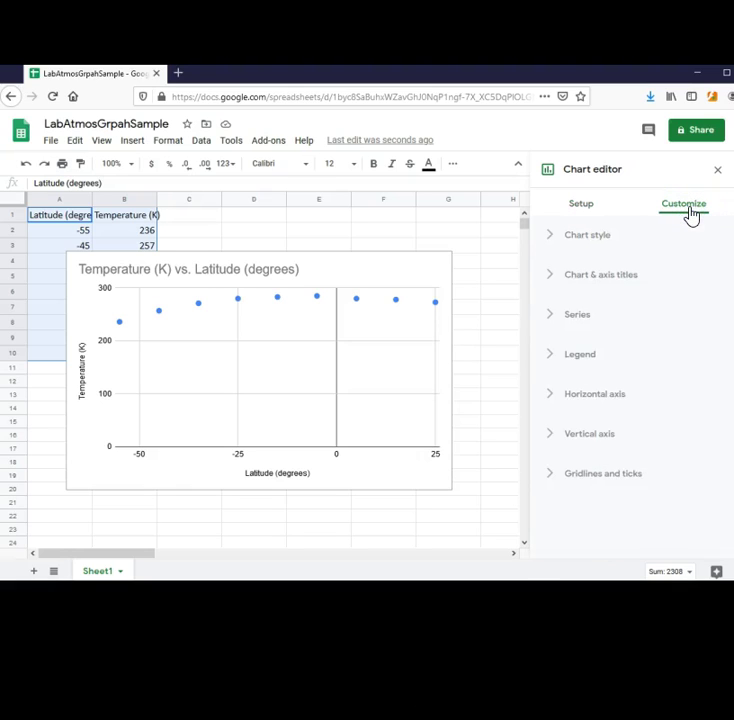
{"action": "left_click", "coordinate": [574, 285]}
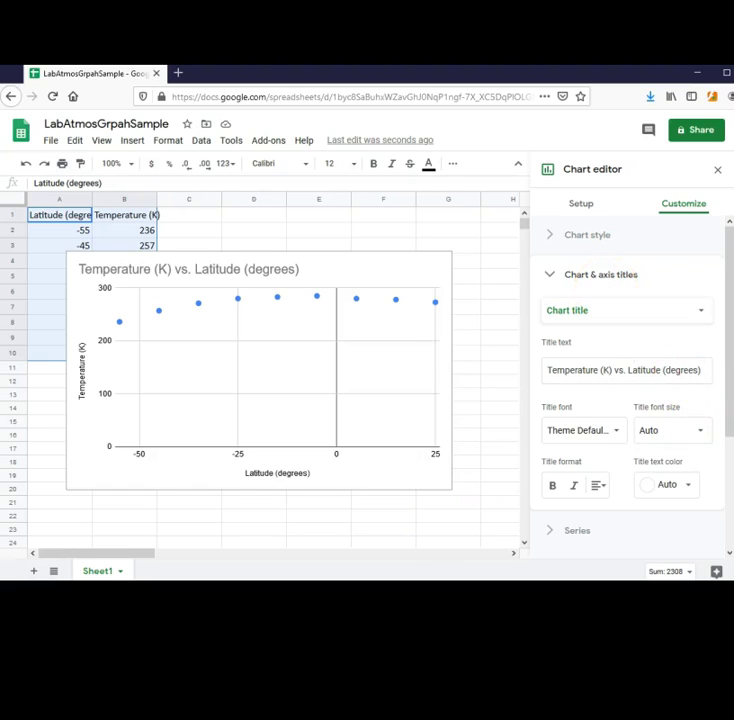
{"action": "type", "text": "Surface temperatures, LS 185"}
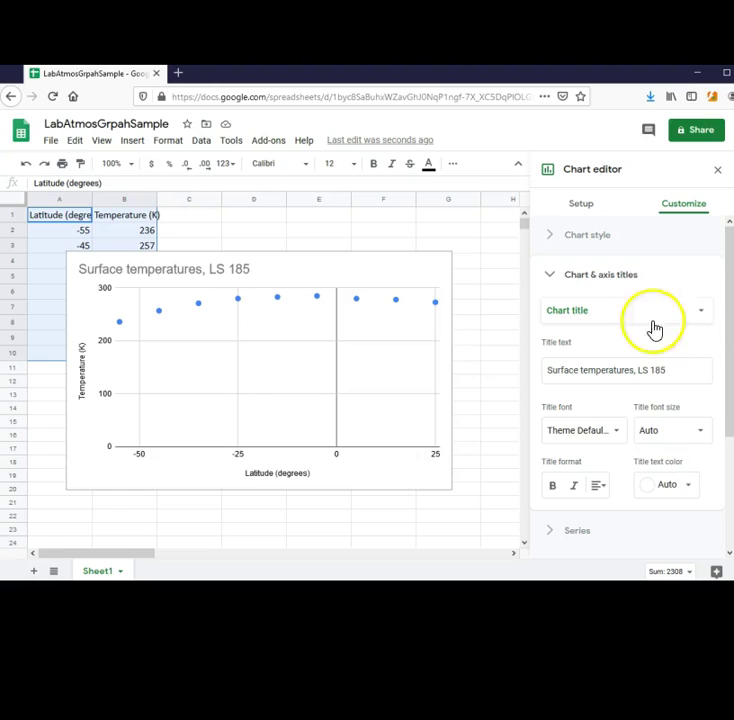
{"action": "left_click", "coordinate": [619, 281]}
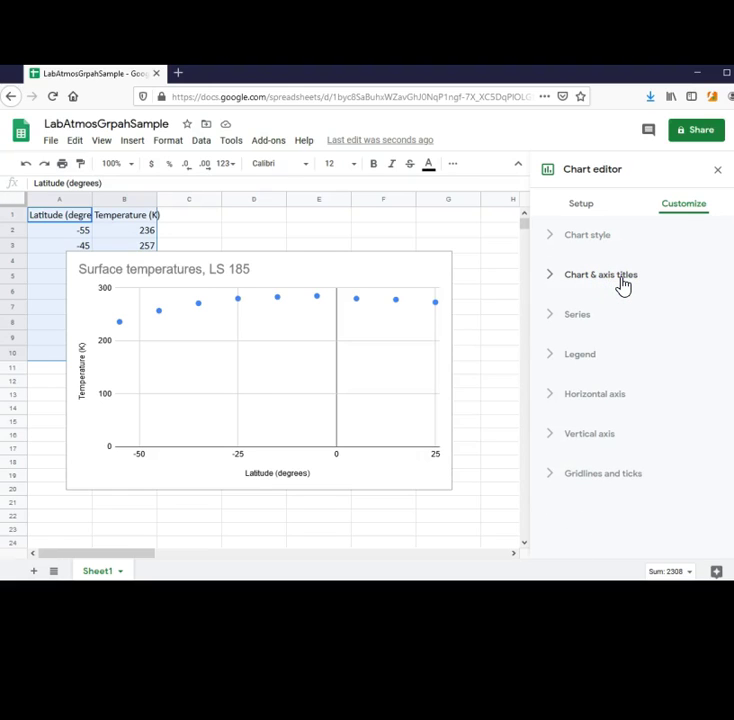
Set the scatter chart's horizontal latitude axis to a minimum of -60 and a maximum of 40.
{"action": "left_click", "coordinate": [592, 397]}
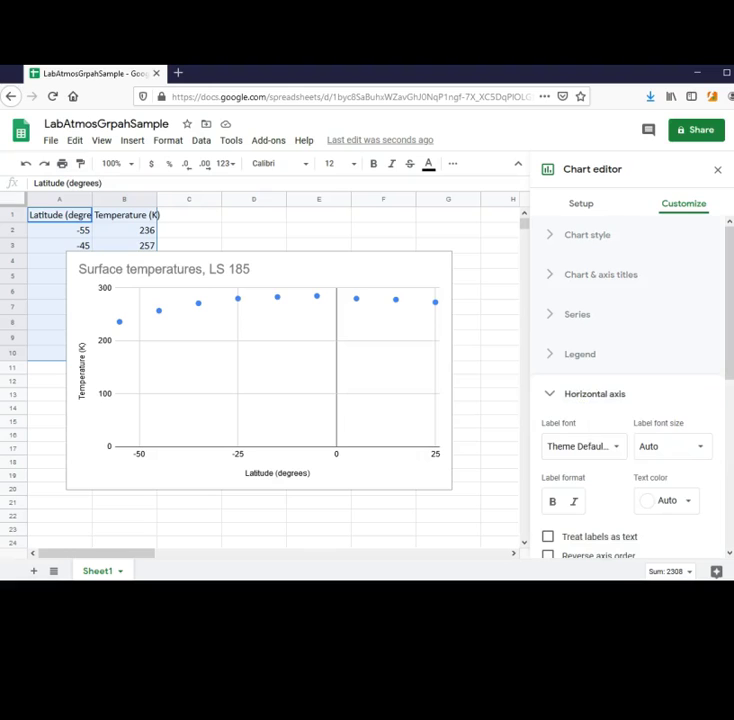
{"action": "scroll", "coordinate": [657, 415], "scroll_direction": "down", "scroll_amount": 3}
{"action": "left_click", "coordinate": [574, 372]}
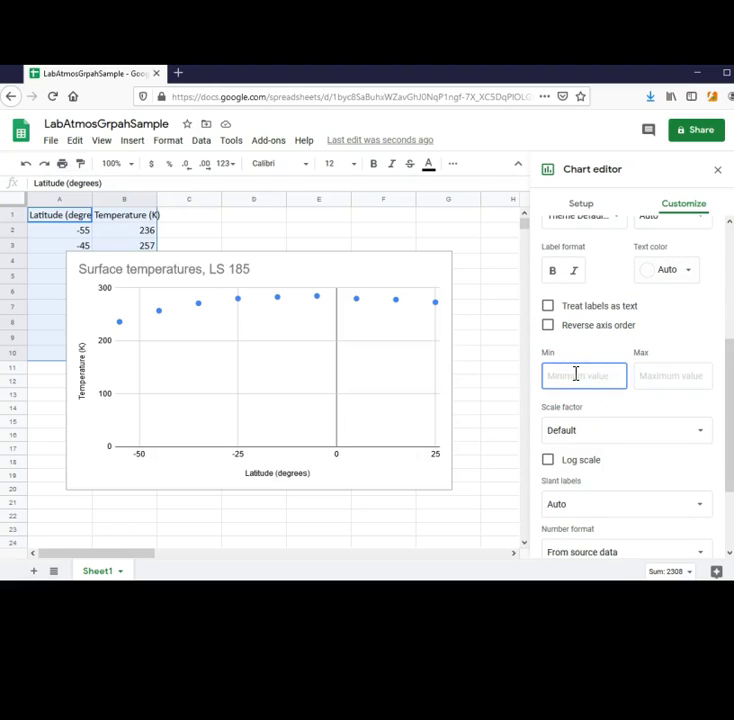
{"action": "type", "text": "-60"}
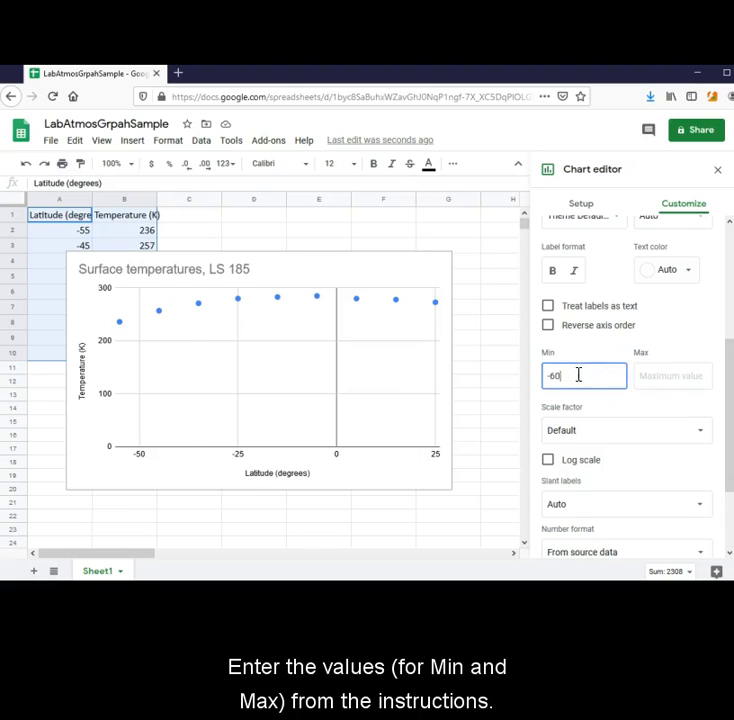
{"action": "left_click", "coordinate": [662, 375]}
{"action": "type", "text": "40"}
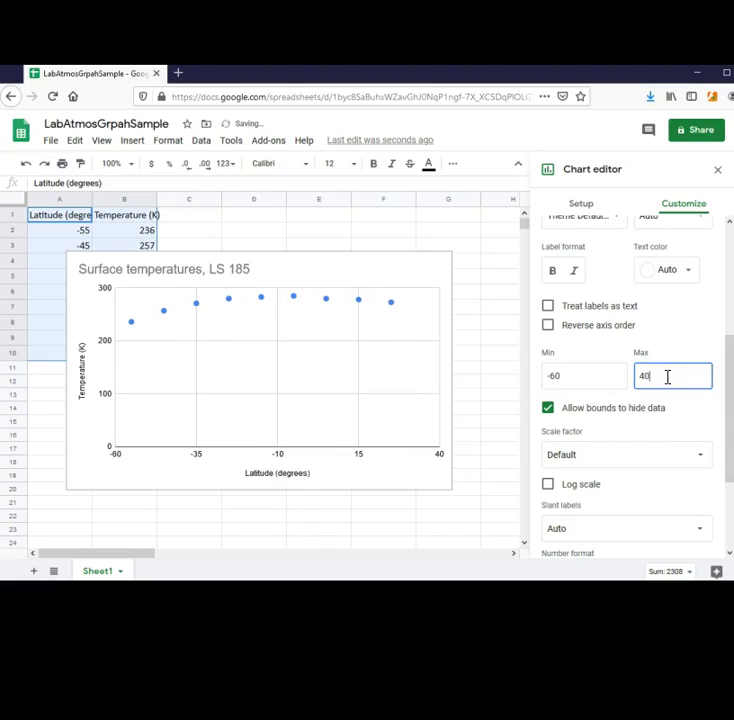
{"action": "left_click", "coordinate": [670, 378]}
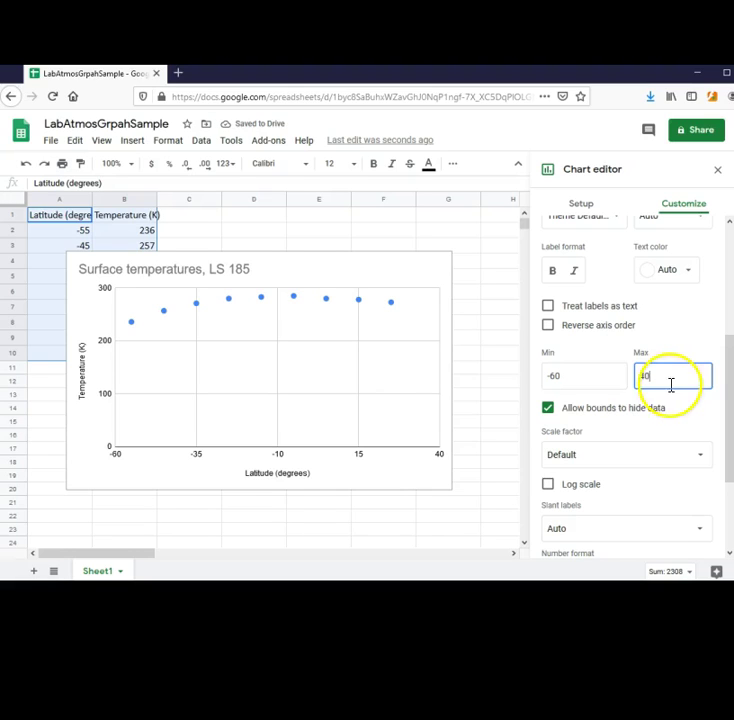
{"action": "left_click", "coordinate": [717, 380]}
{"action": "scroll", "coordinate": [716, 387], "scroll_direction": "up", "scroll_amount": 1}
{"action": "scroll", "coordinate": [716, 387], "scroll_direction": "up", "scroll_amount": 2}
{"action": "left_click", "coordinate": [565, 400]}
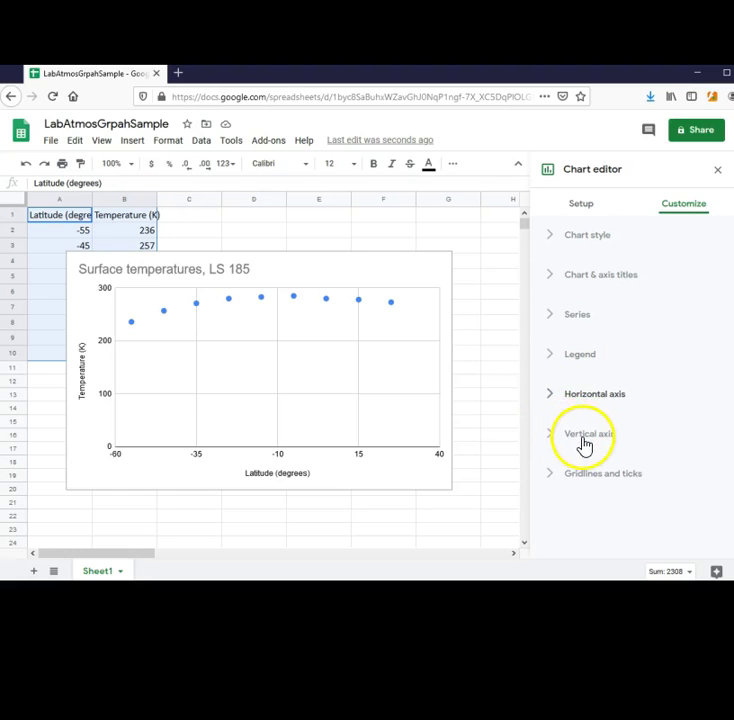
Set the scatter chart's vertical temperature axis to a minimum of 220 and a maximum of 300.
{"action": "left_click", "coordinate": [584, 441]}
{"action": "scroll", "coordinate": [616, 442], "scroll_direction": "down", "scroll_amount": 3}
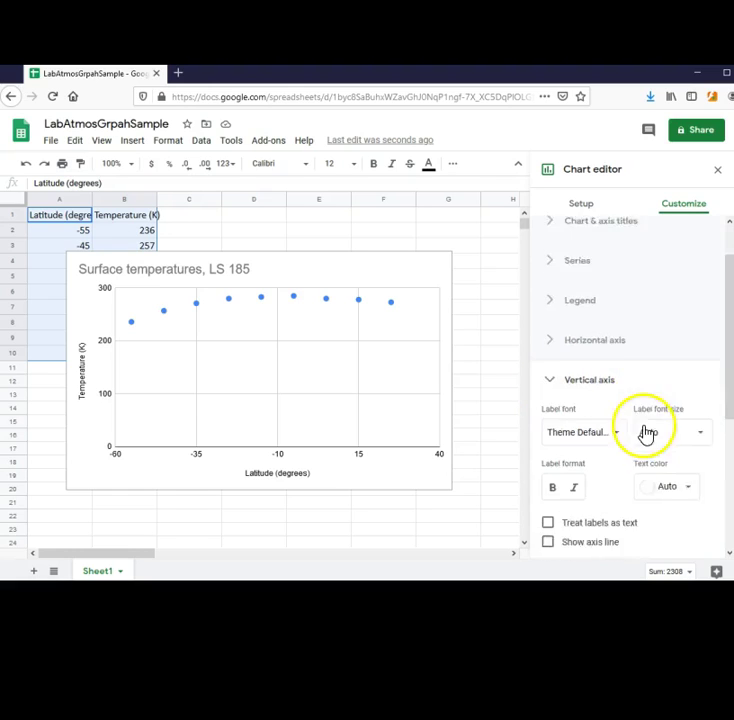
{"action": "left_click", "coordinate": [594, 496]}
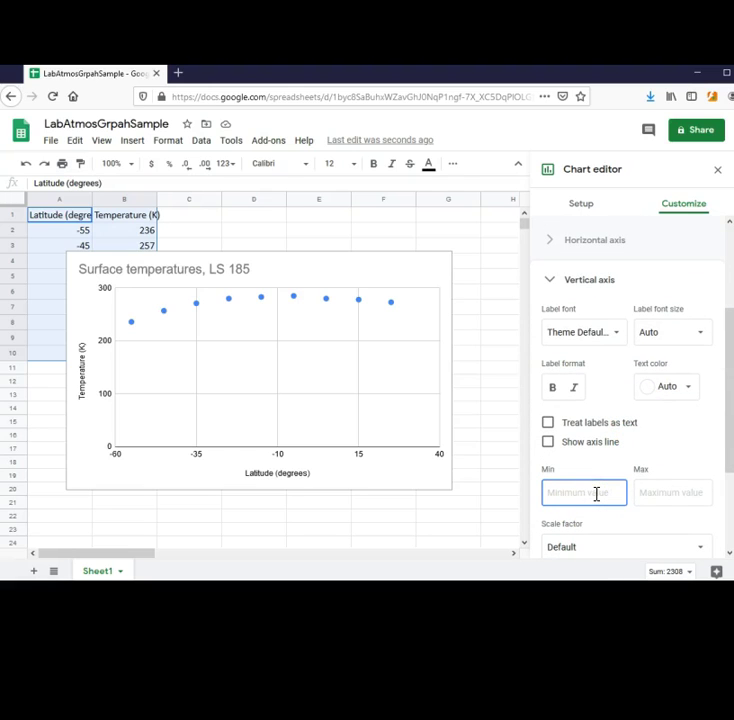
{"action": "type", "text": "220"}
{"action": "left_click", "coordinate": [650, 490]}
{"action": "type", "text": "300"}
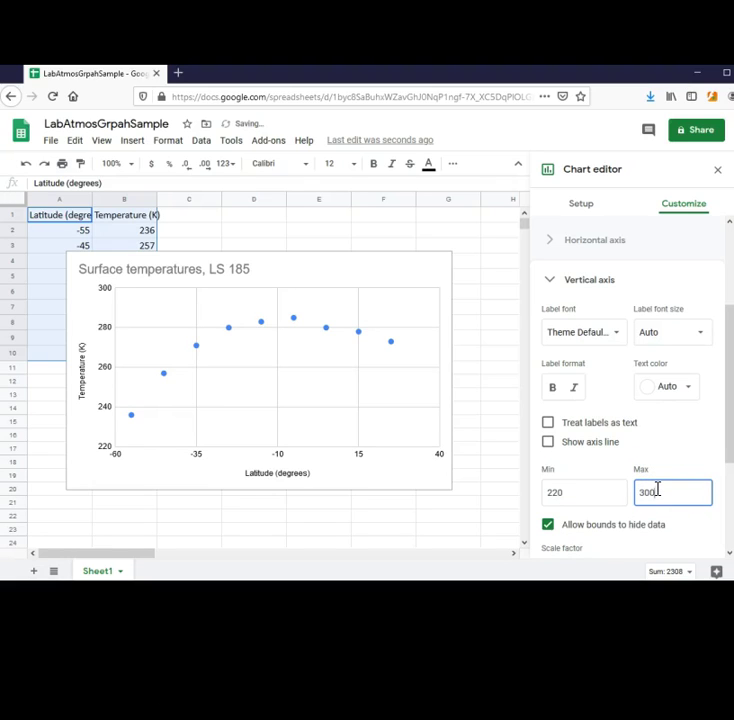
{"action": "left_click", "coordinate": [716, 477]}
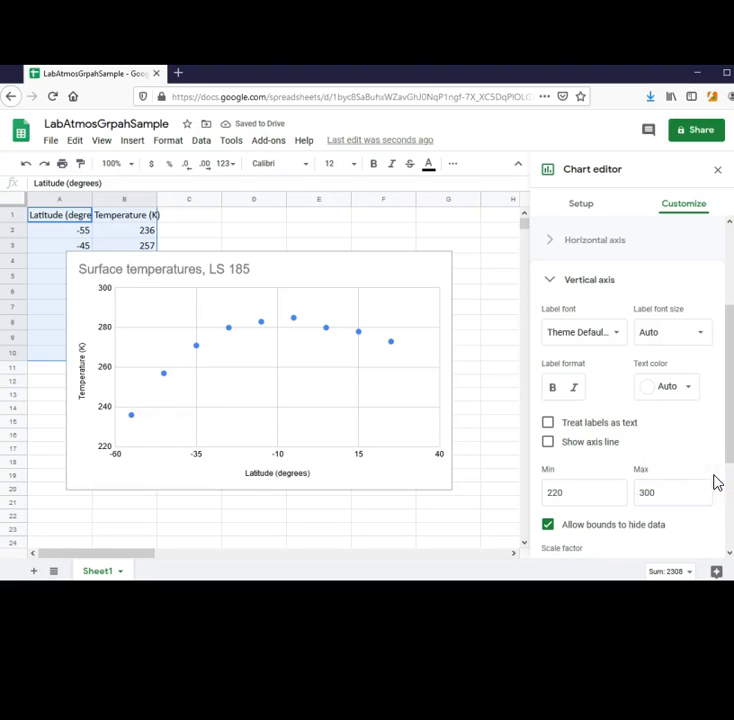